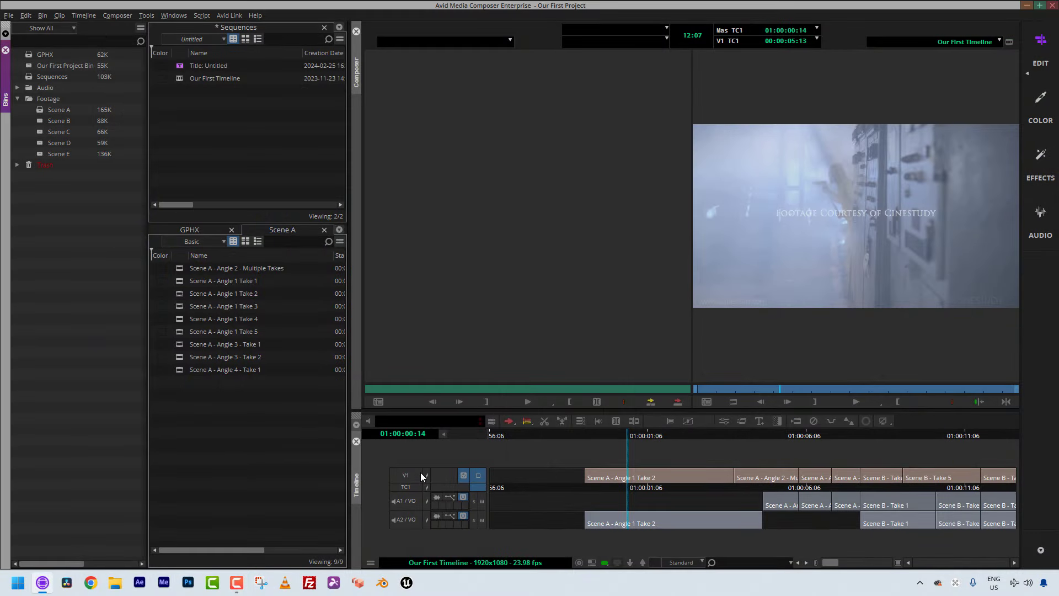
- Enable track V1 and scrub through the opening Scene A - Angle 1 Take 2 clip
click(416, 478)
key(space)
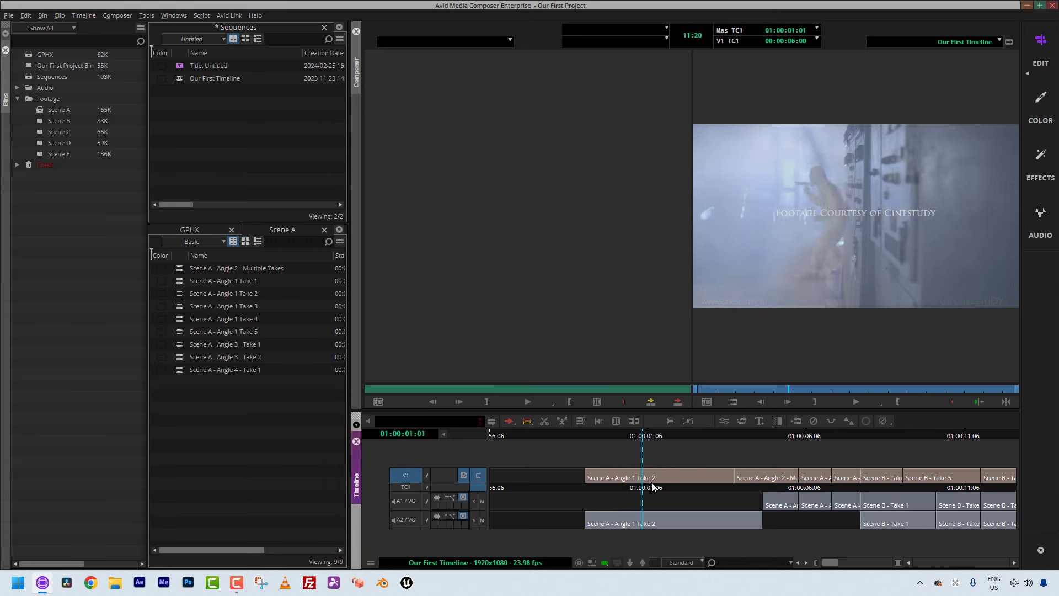
mouse_move(653, 486)
mouse_down()
mouse_move(747, 485)
mouse_move(839, 454)
mouse_move(995, 448)
mouse_move(714, 495)
mouse_move(600, 498)
mouse_move(770, 492)
mouse_move(916, 469)
mouse_move(671, 485)
mouse_up()
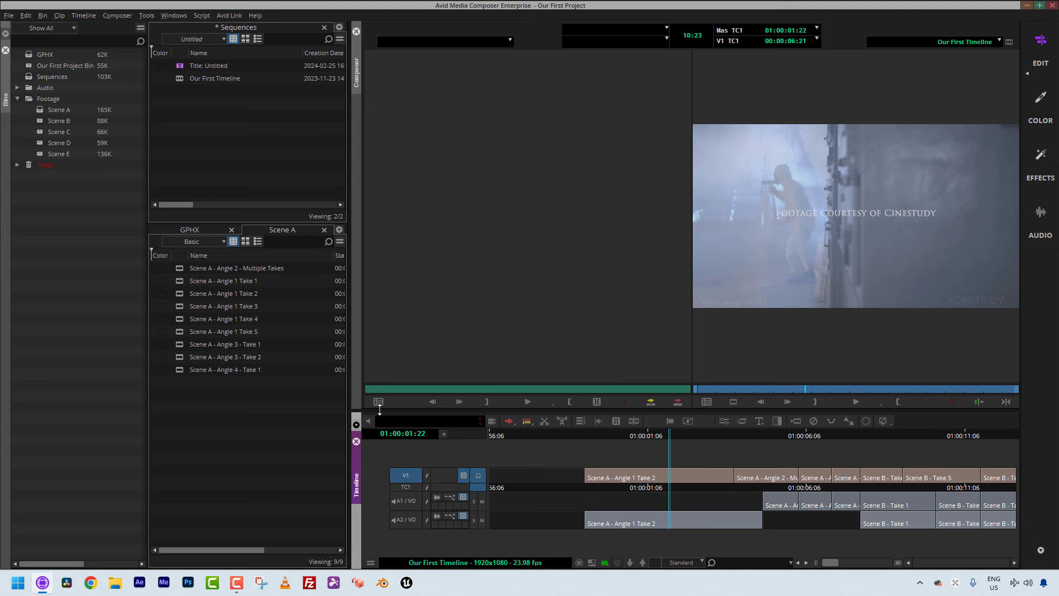
- Open the Effect Palette and select Timecode Burn-In in the Generator category
key(ctrl+8)
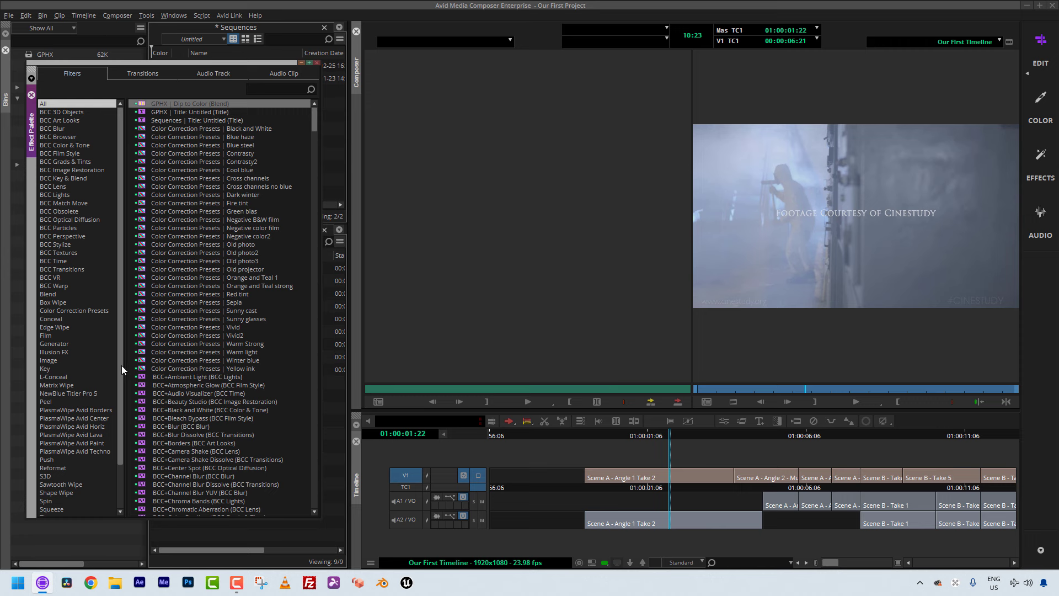
click(58, 344)
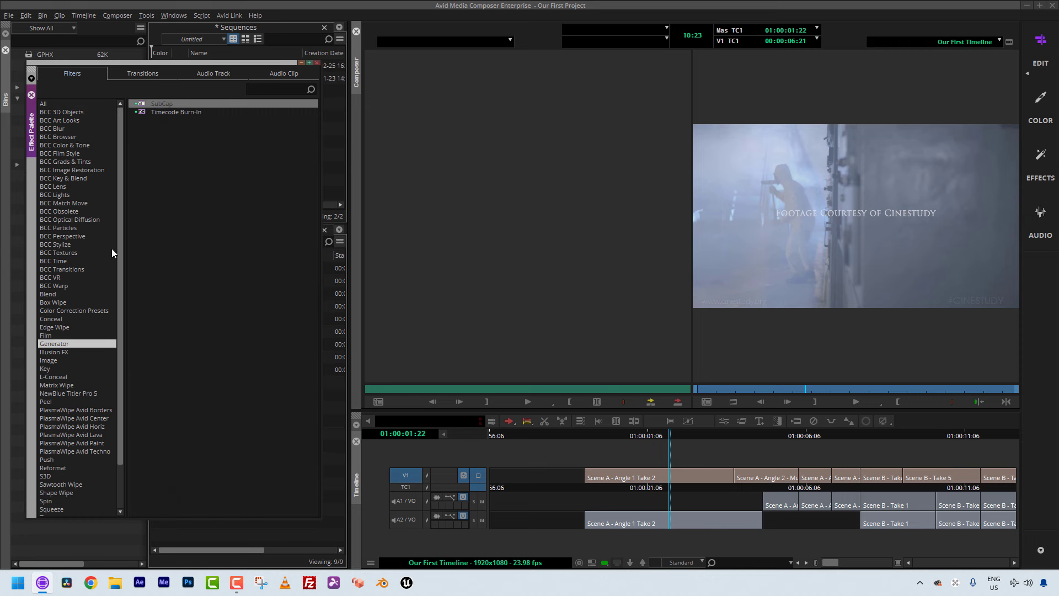
click(170, 112)
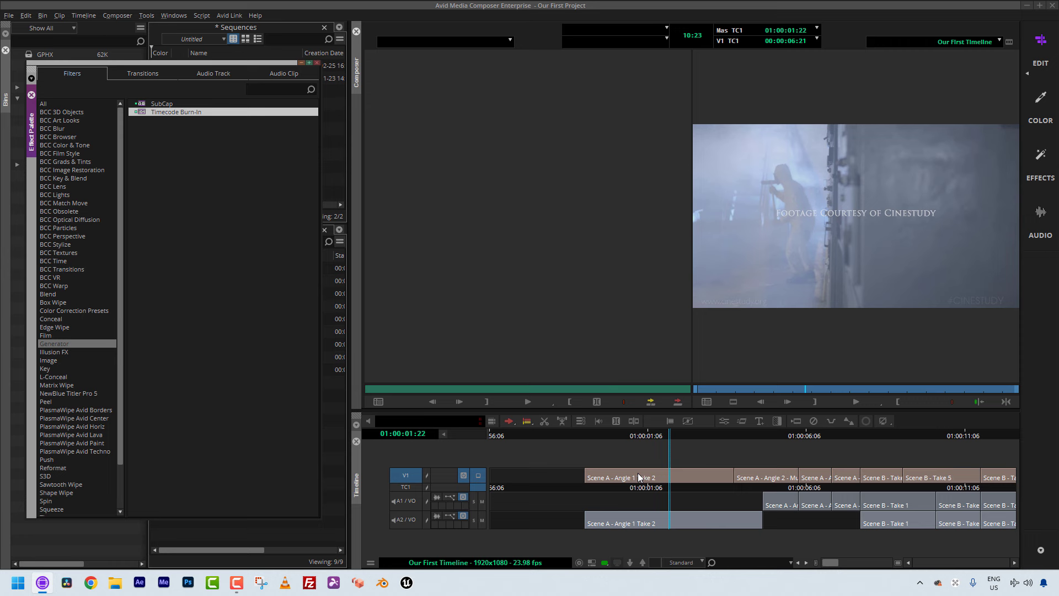
- Add a new video track V2, disable V1 and apply the Timecode Burn-In effect to V2's filler
key(ctrl+y)
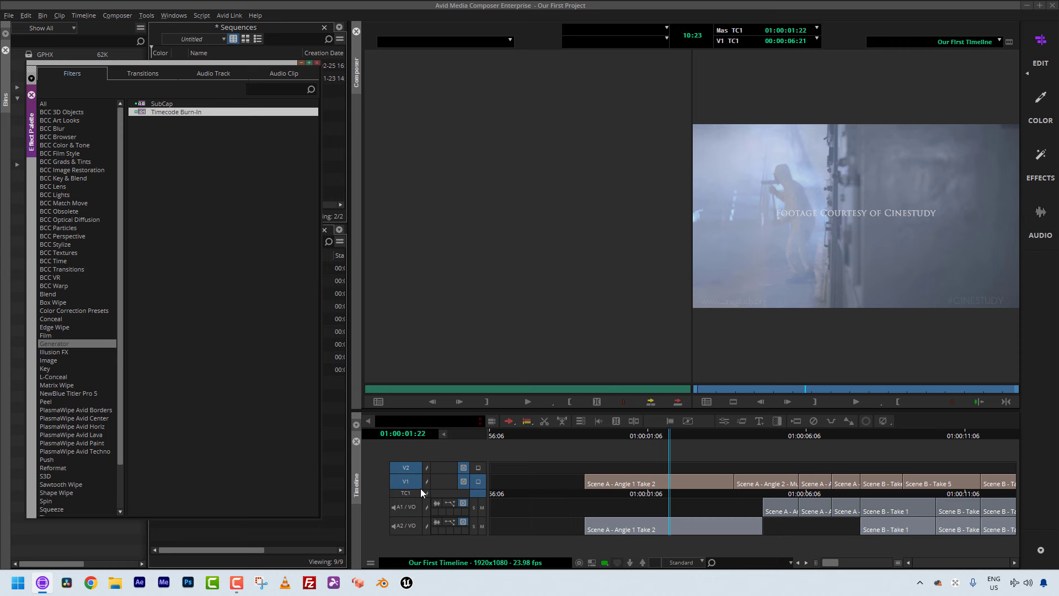
click(406, 483)
mouse_move(153, 109)
mouse_down()
mouse_move(402, 249)
mouse_move(632, 408)
mouse_move(660, 464)
mouse_up()
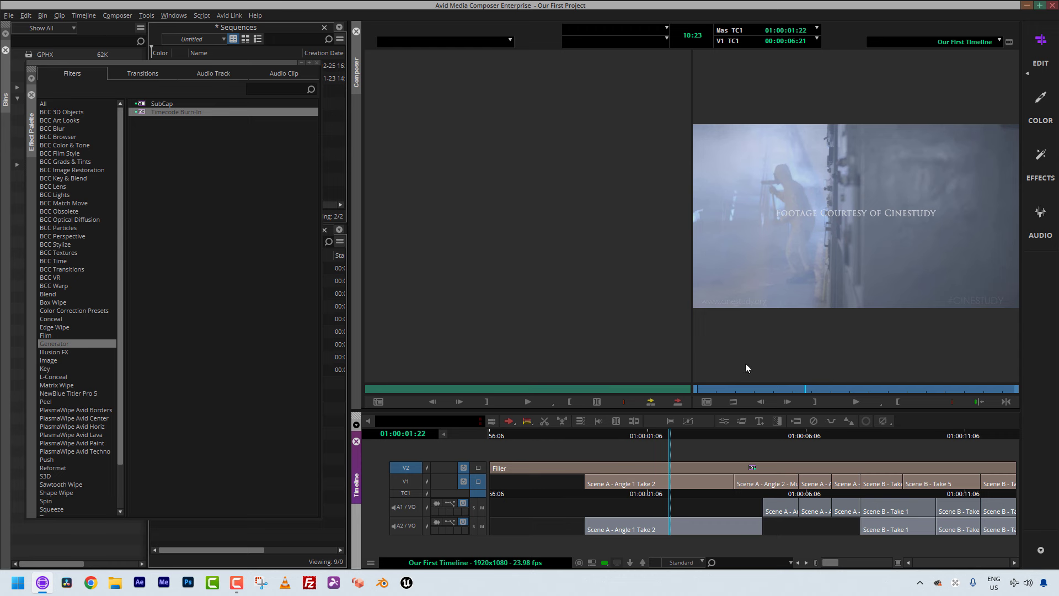
- Switch video monitoring to V2 and review the burned-in timecode over the opening shot
click(479, 469)
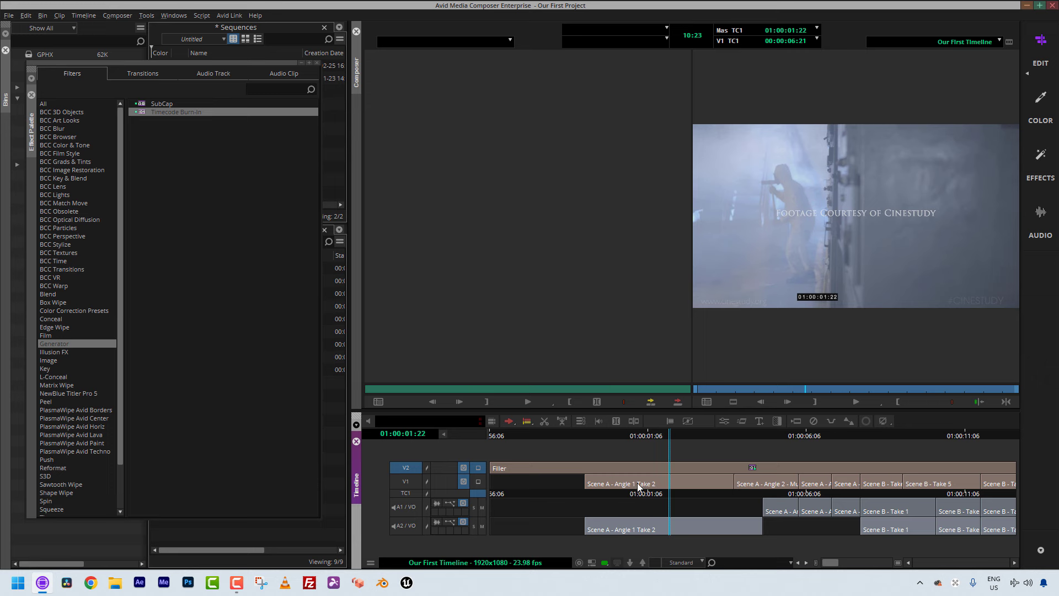
key(space)
drag(743, 468, 637, 468)
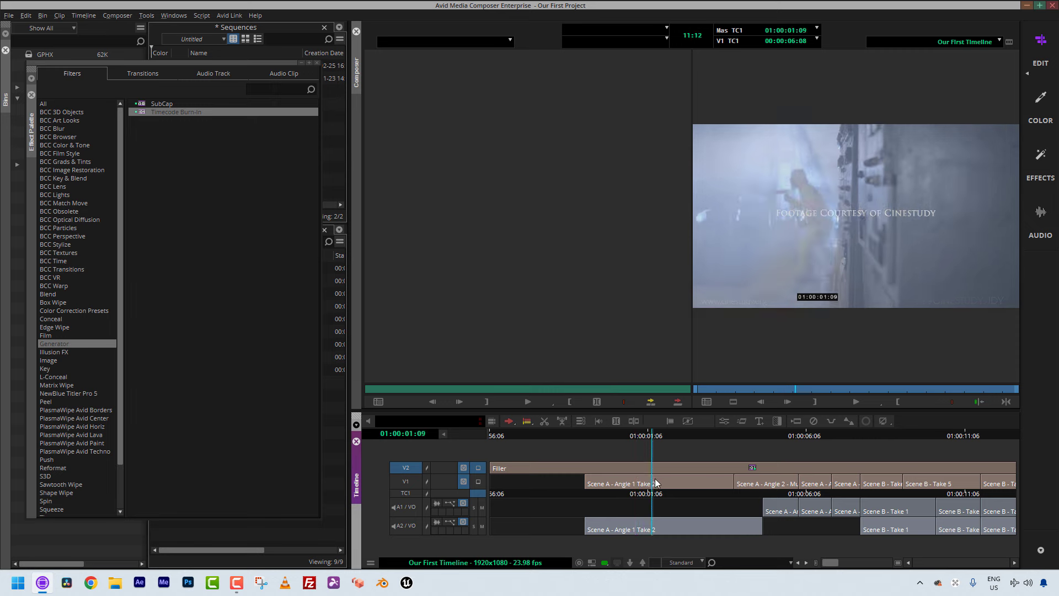
- Open the Timecode Burn-In effect in the Effect Editor and examine Display 1's data type and source track options
click(726, 423)
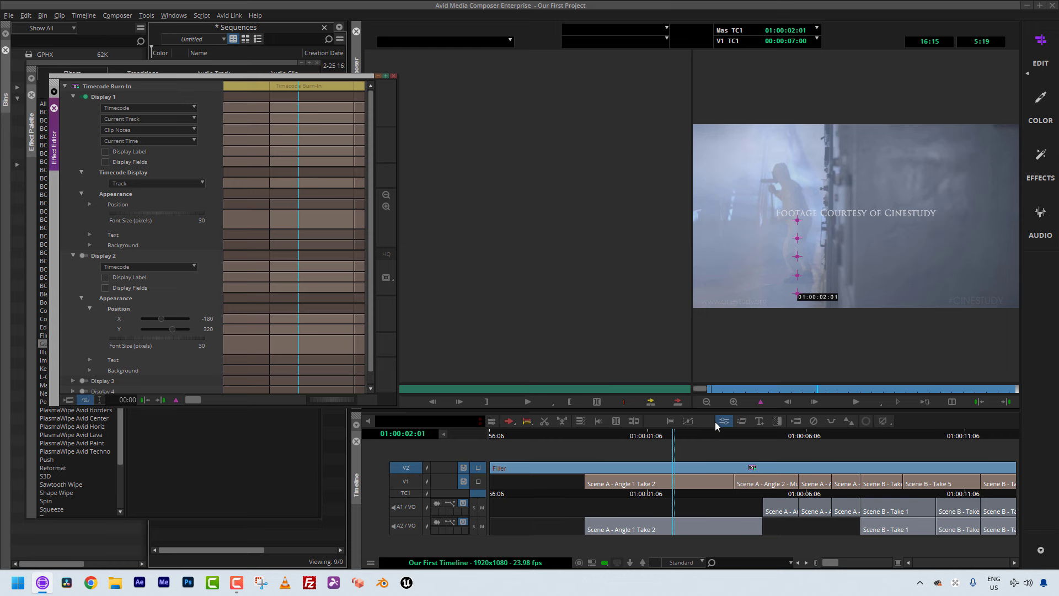
click(74, 255)
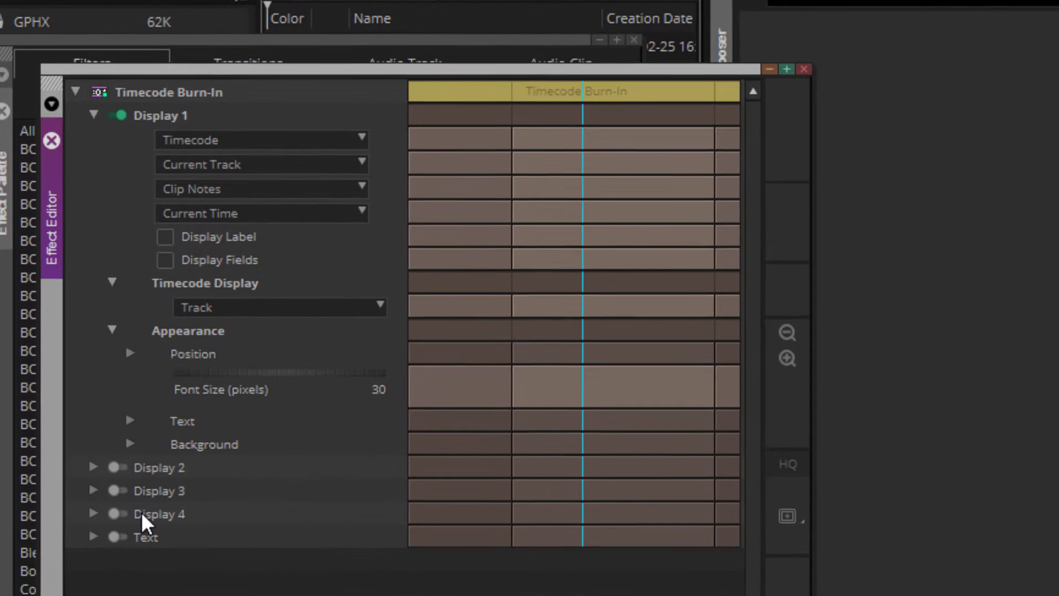
click(365, 141)
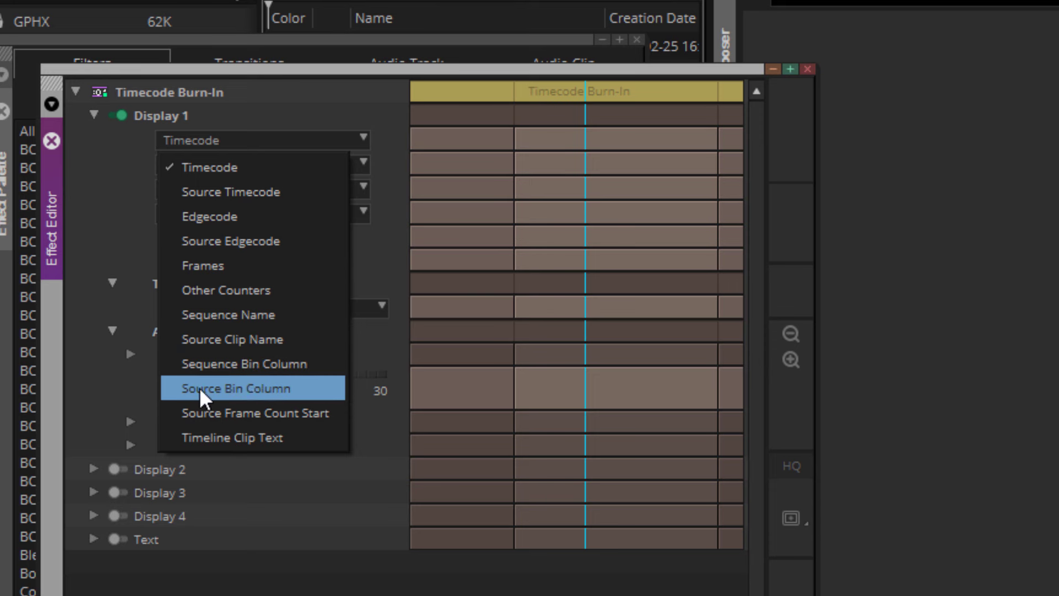
click(253, 413)
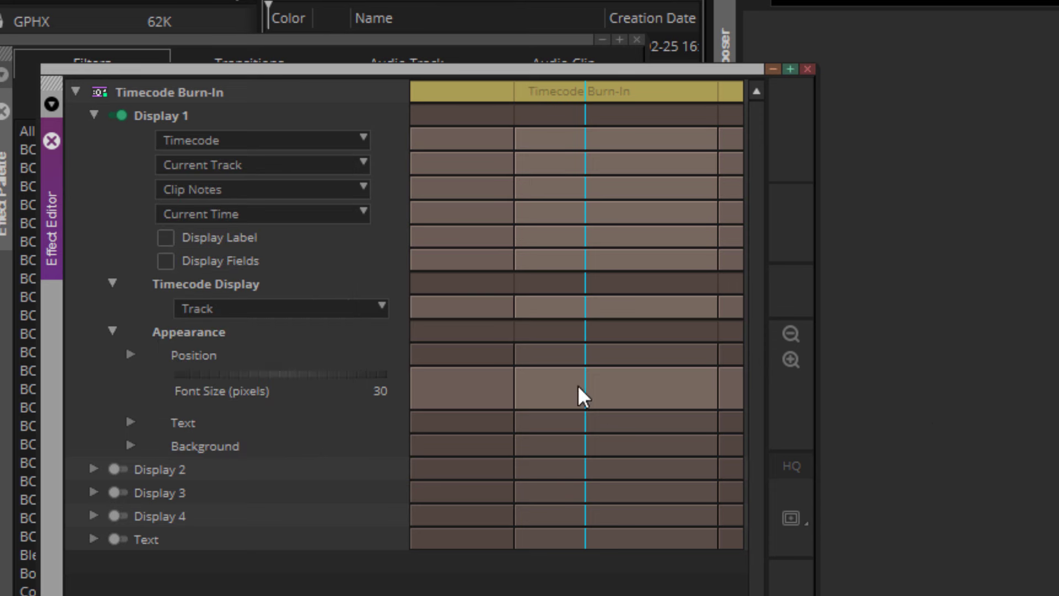
click(234, 166)
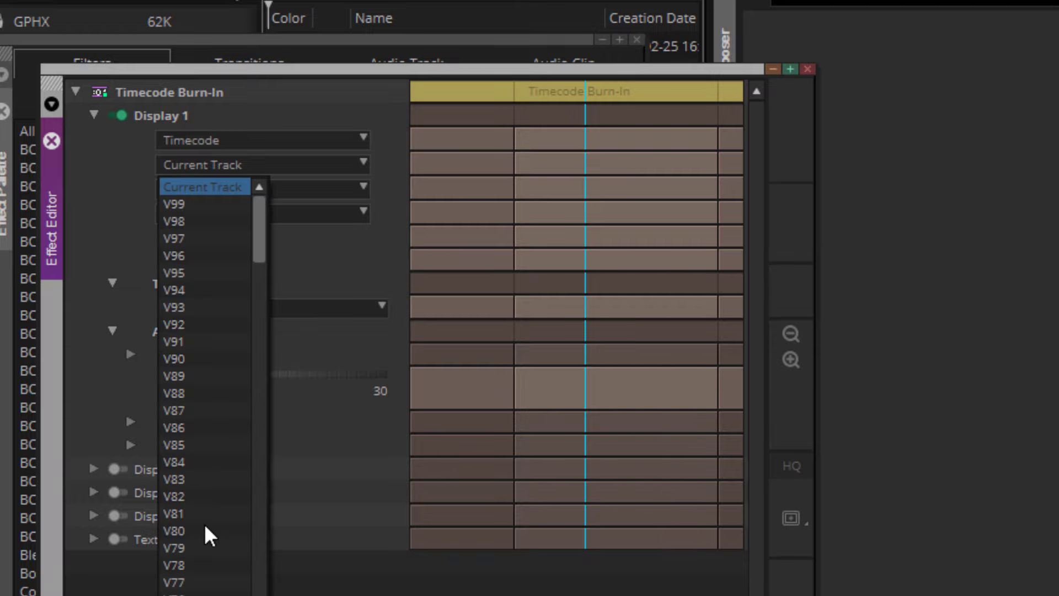
click(181, 188)
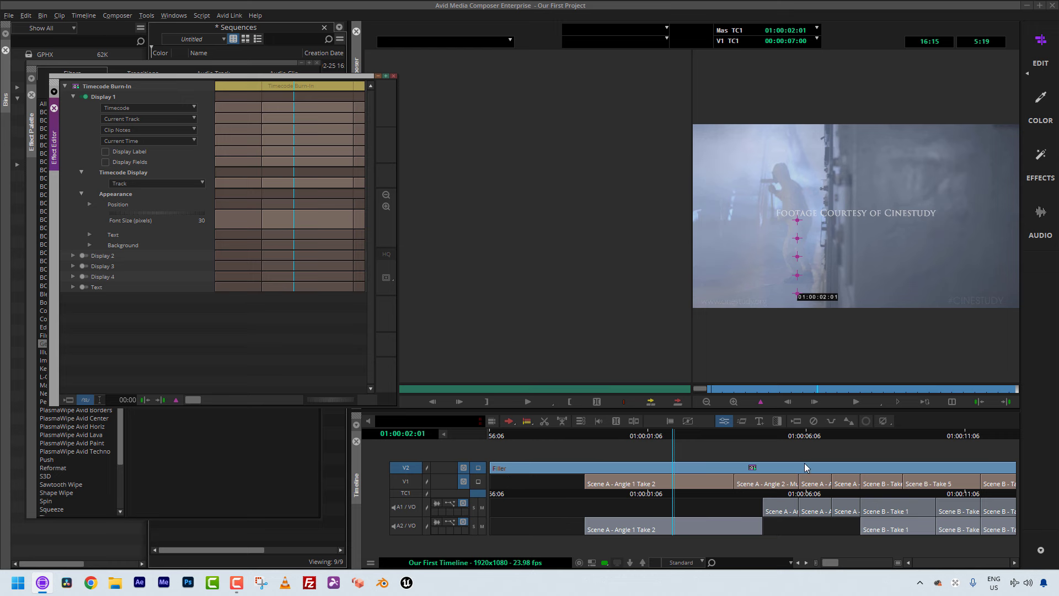
- At 01:00:06:17, set Display 1's font size to 44 pixels and reposition its timecode at the picture's upper-left corner, about X -462, Y -453
drag(644, 495, 822, 469)
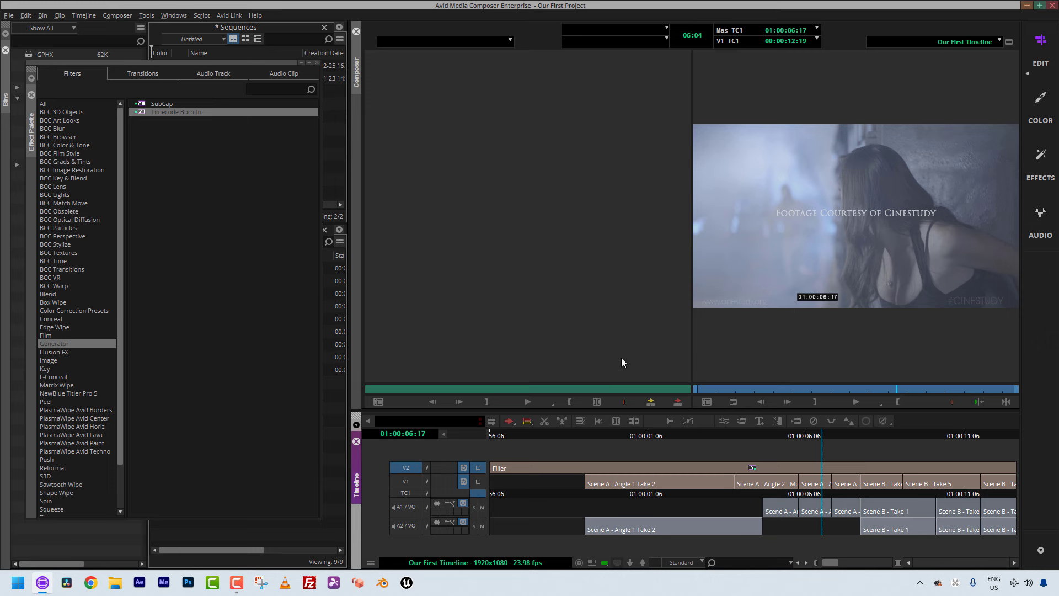
click(752, 467)
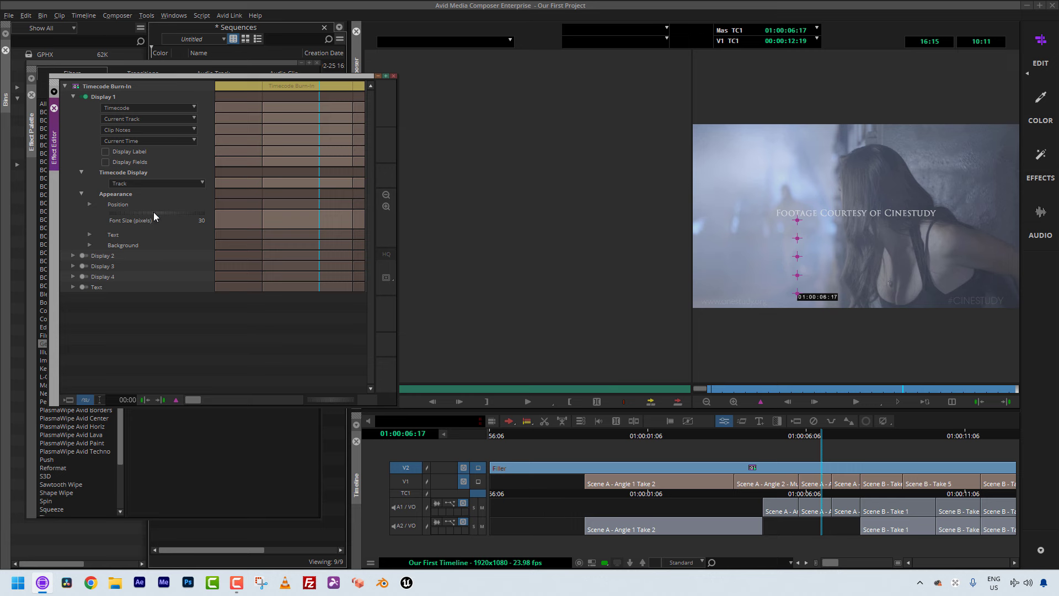
drag(153, 212, 161, 212)
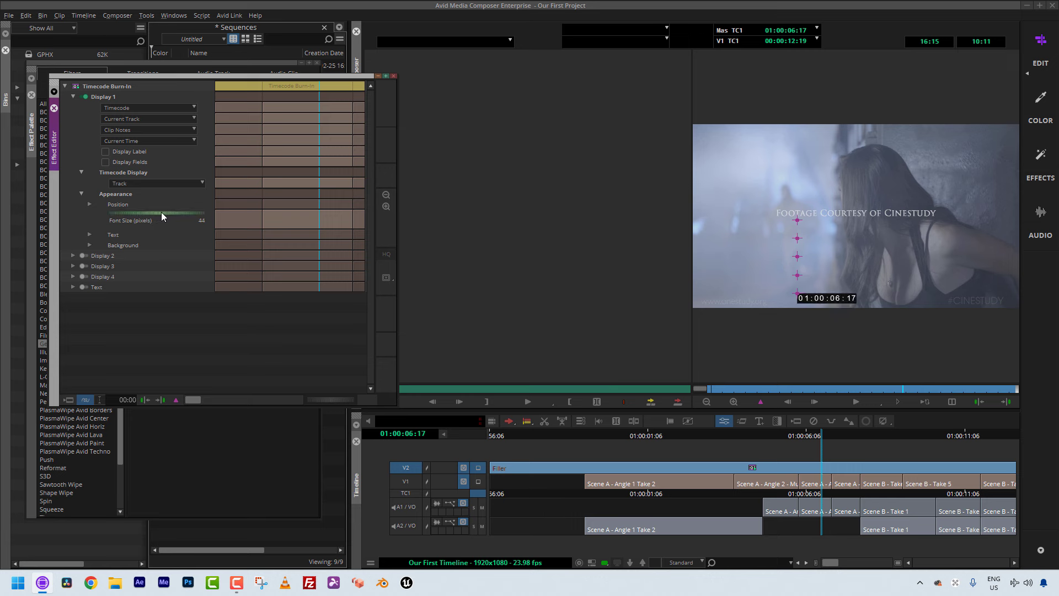
click(795, 296)
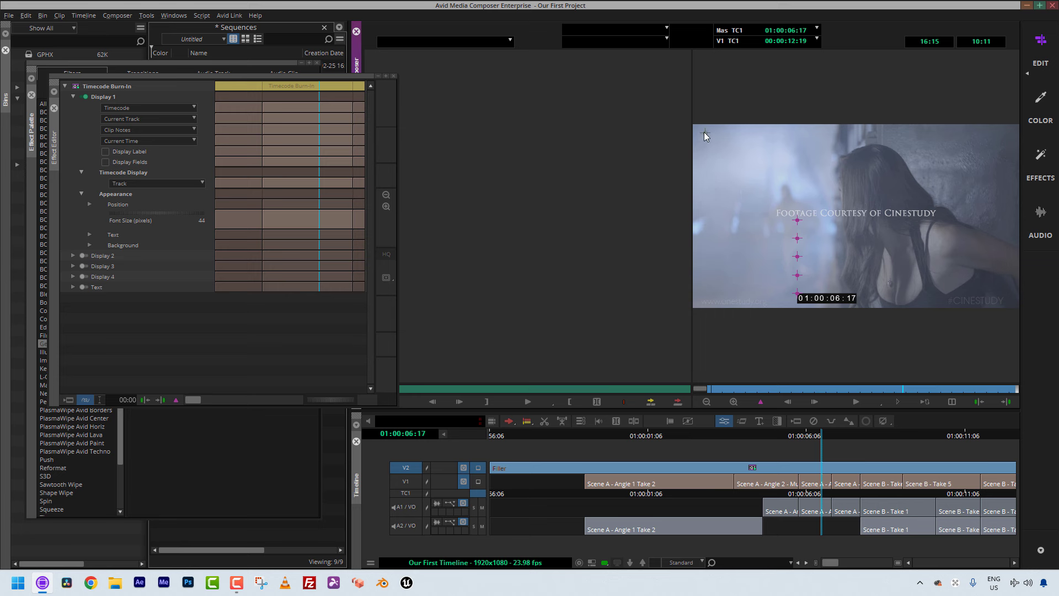
click(705, 134)
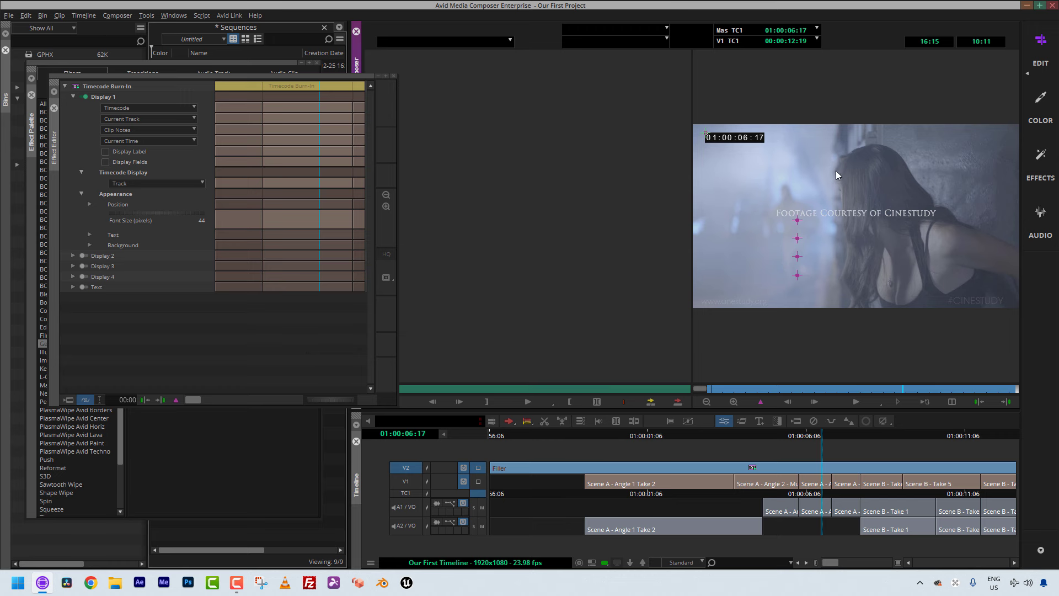
- Turn on Display 2 of the Timecode Burn-In effect and set it to show the Sequence Name
click(86, 256)
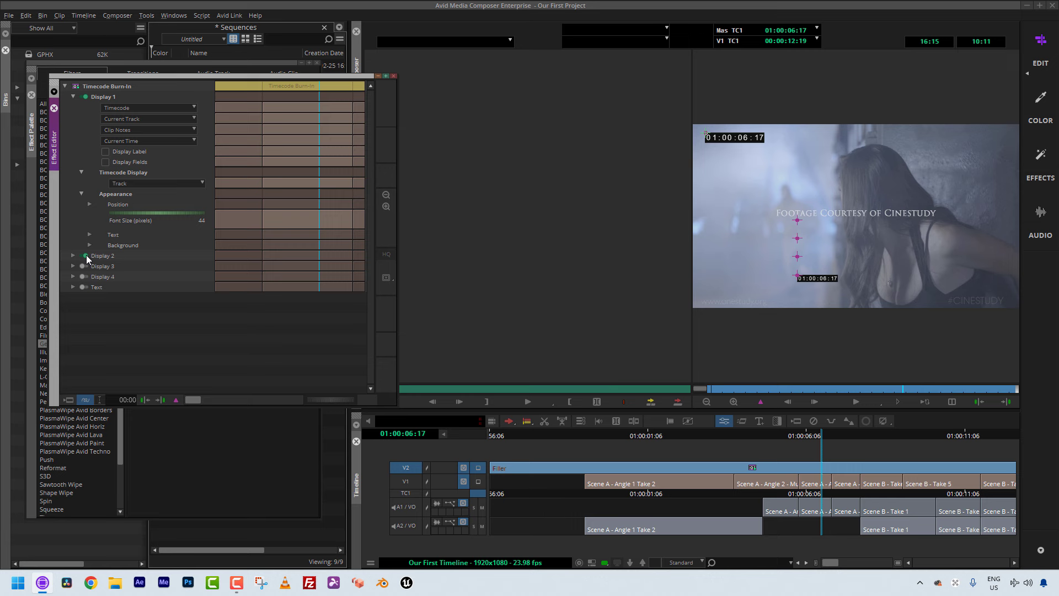
click(90, 204)
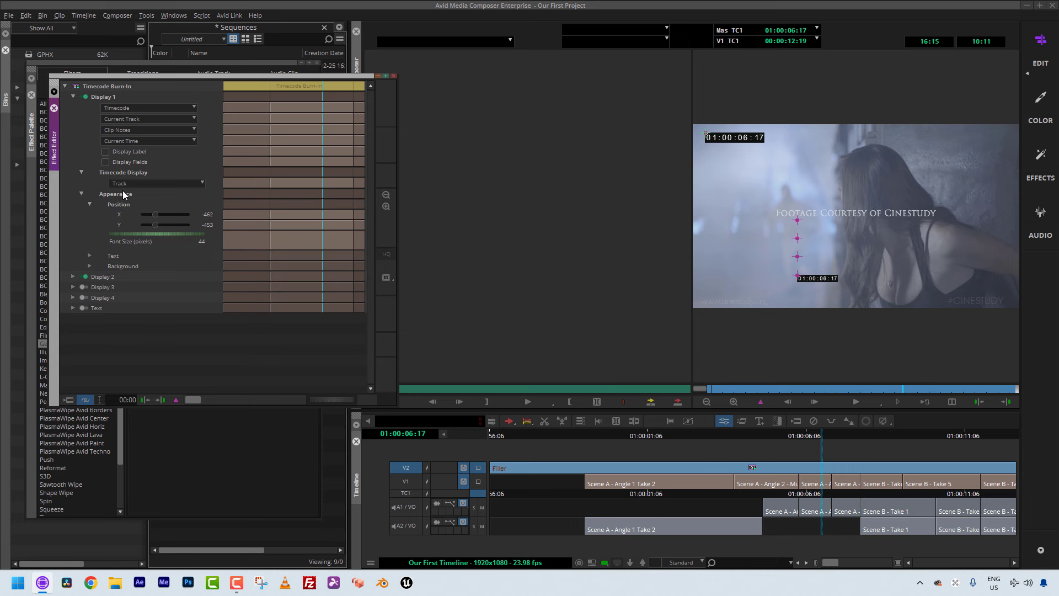
click(72, 277)
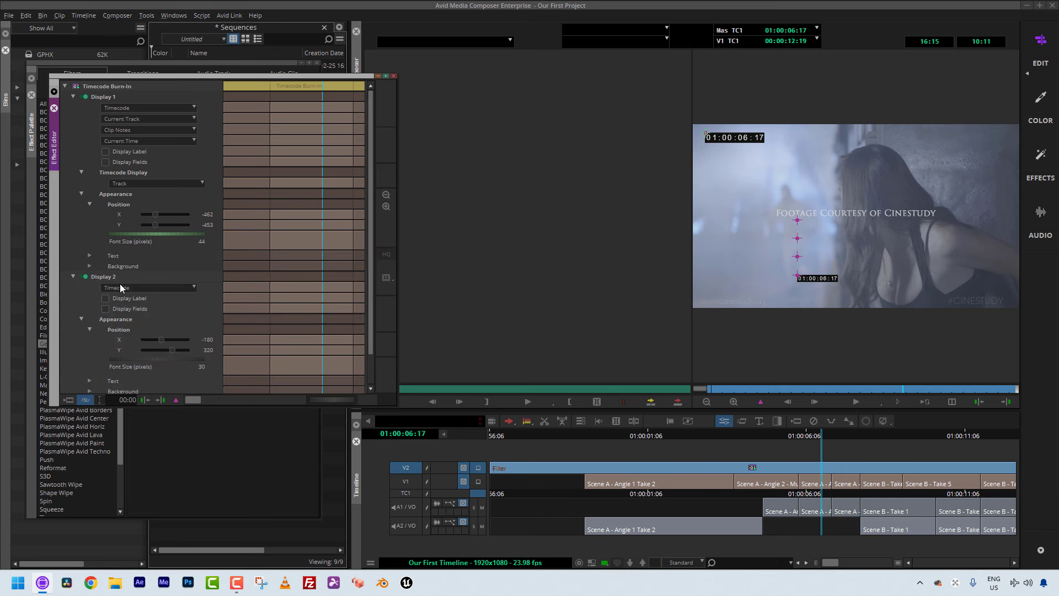
click(150, 288)
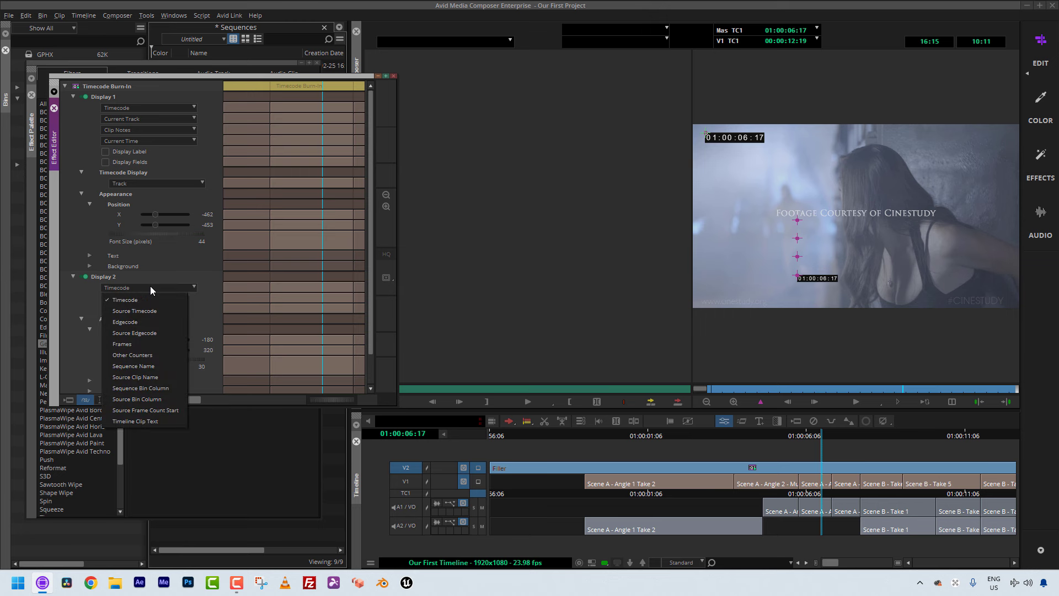
click(142, 367)
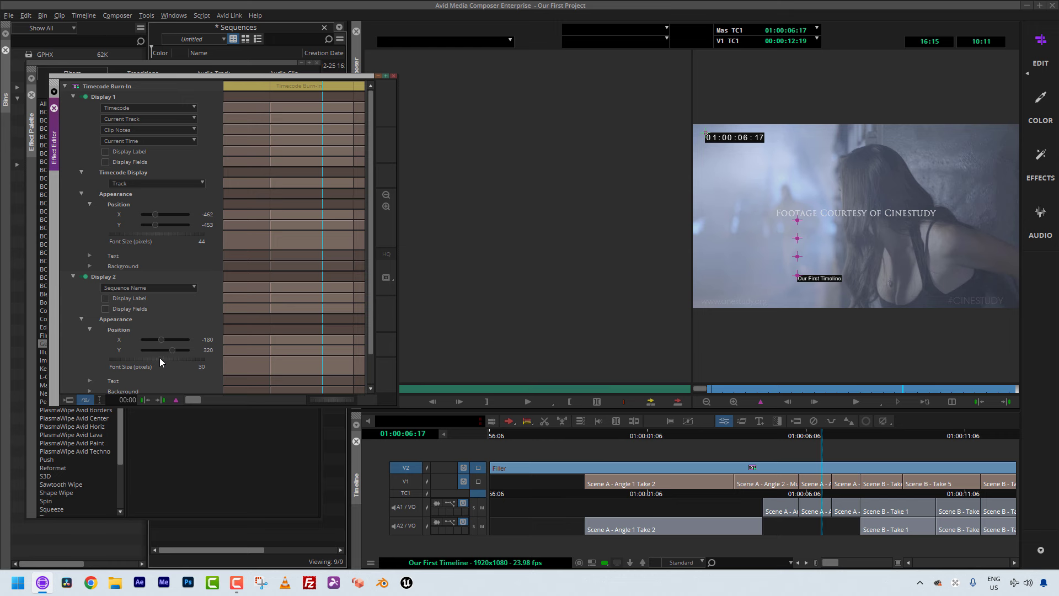
- Set Display 2's font size to 44 pixels and its position to X -462, Y about -394, directly beneath Display 1
click(161, 359)
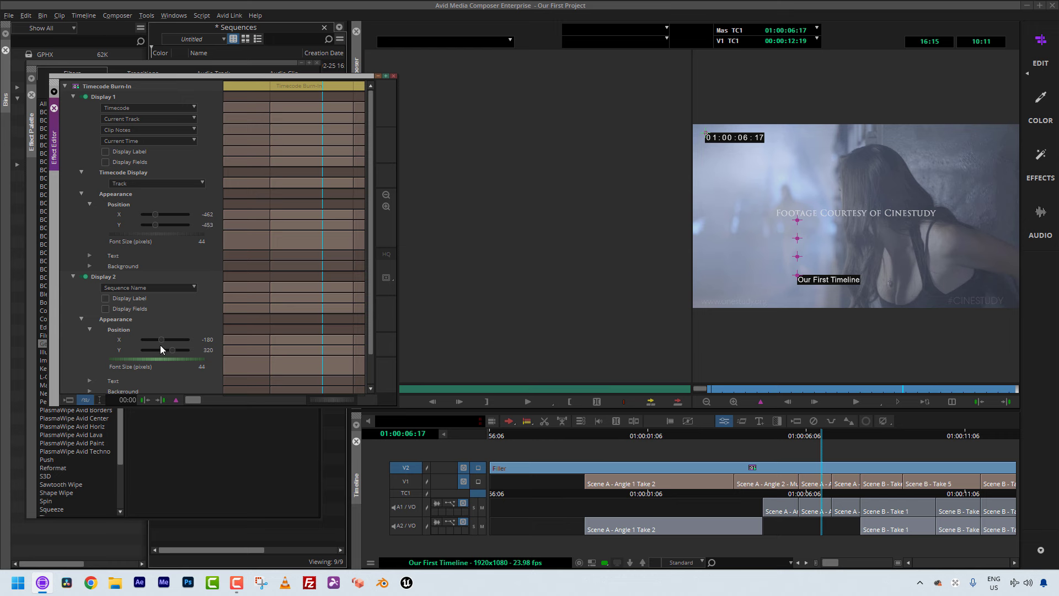
text(-462)
key(Return)
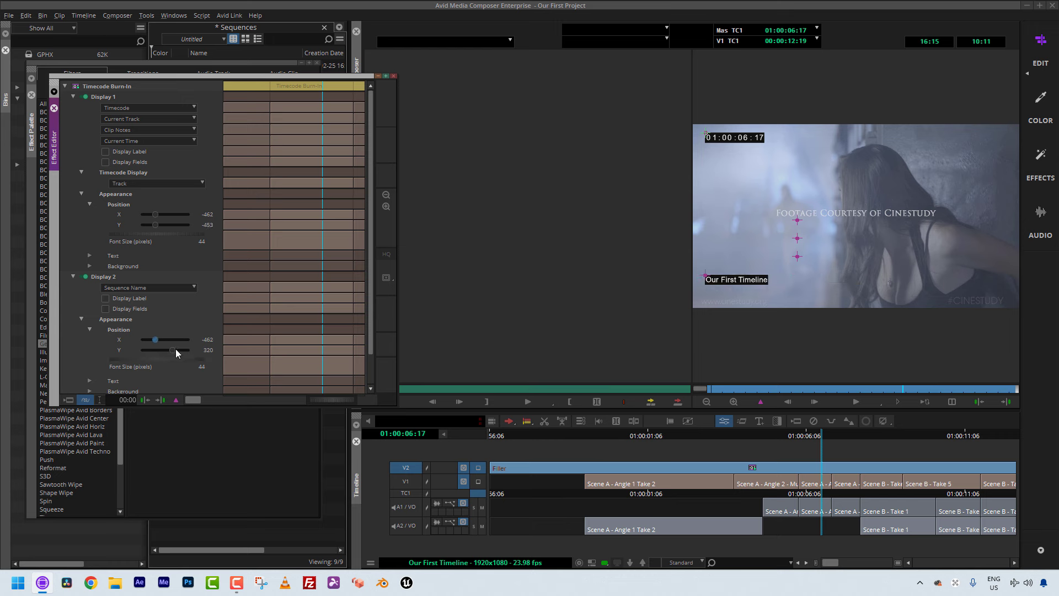
click(707, 274)
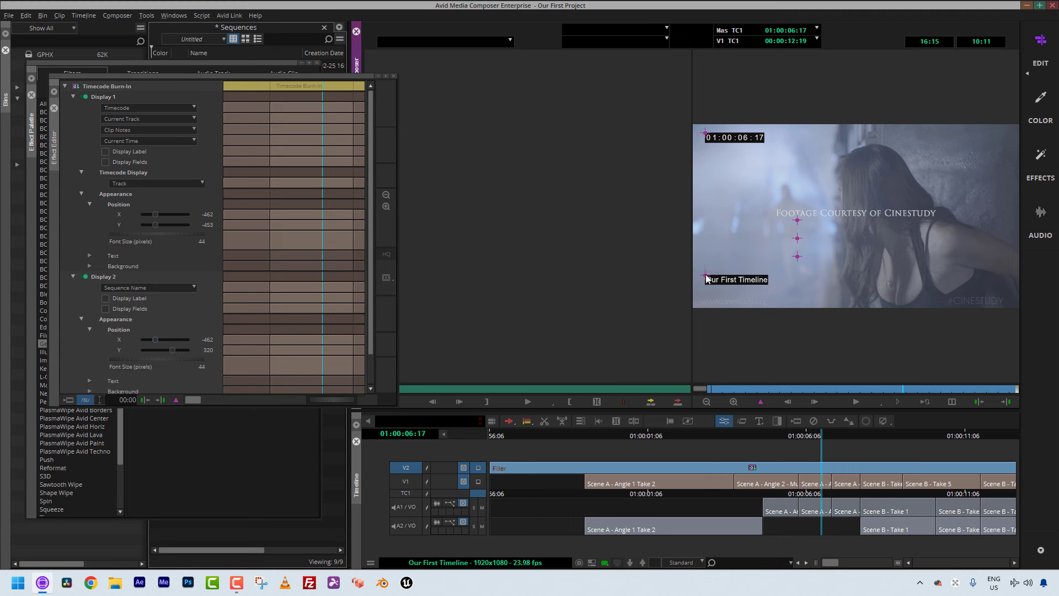
mouse_move(707, 278)
mouse_down()
mouse_move(713, 259)
mouse_move(690, 277)
mouse_up()
drag(173, 349, 157, 350)
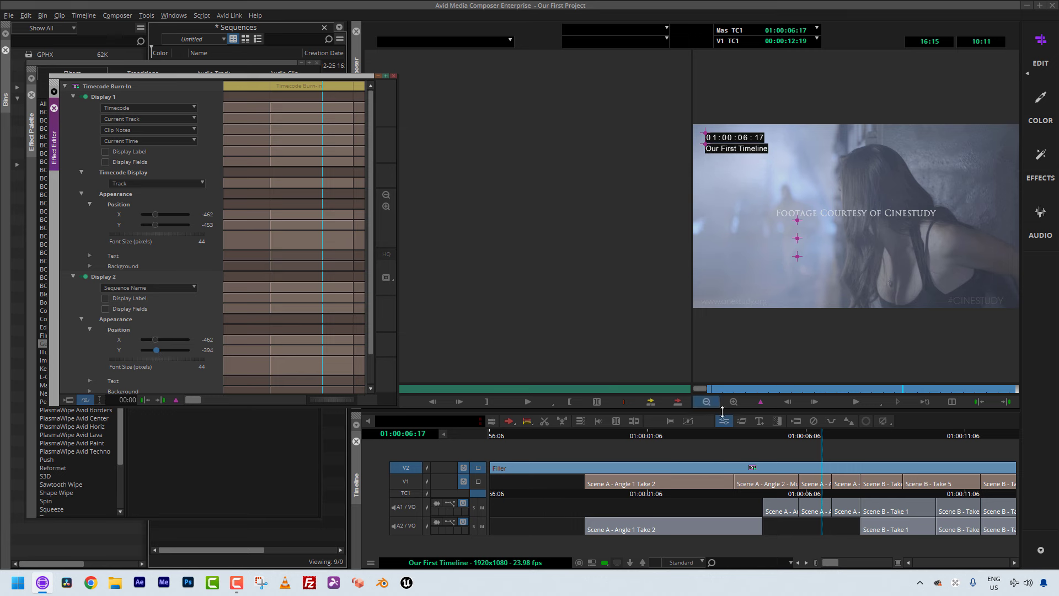
- Leave effect editing and play the sequence from before the first clip to check the timecode and sequence name overlays
click(738, 505)
click(699, 484)
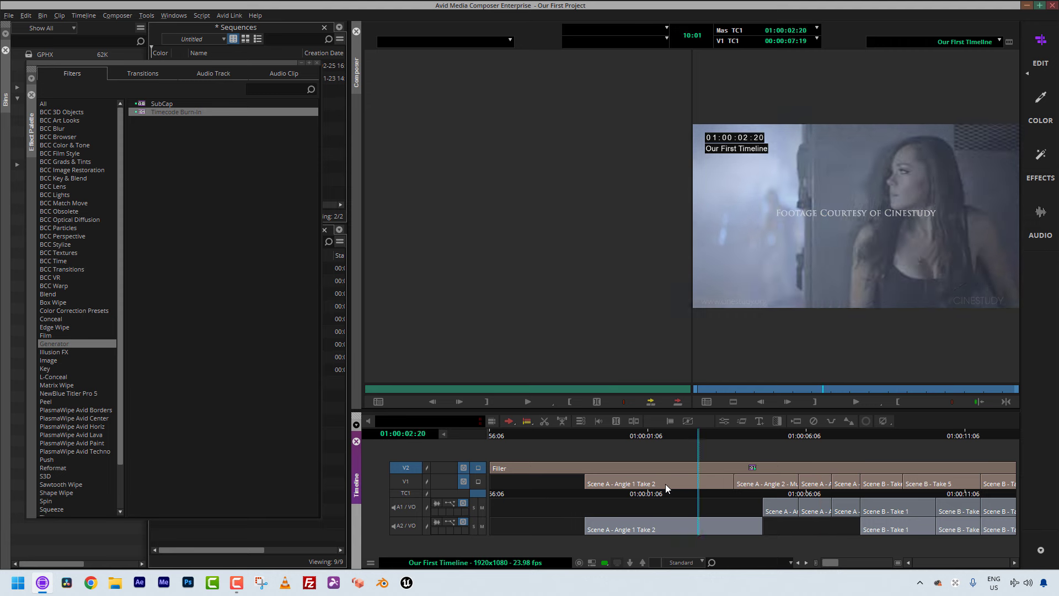
drag(666, 484, 552, 482)
key(space)
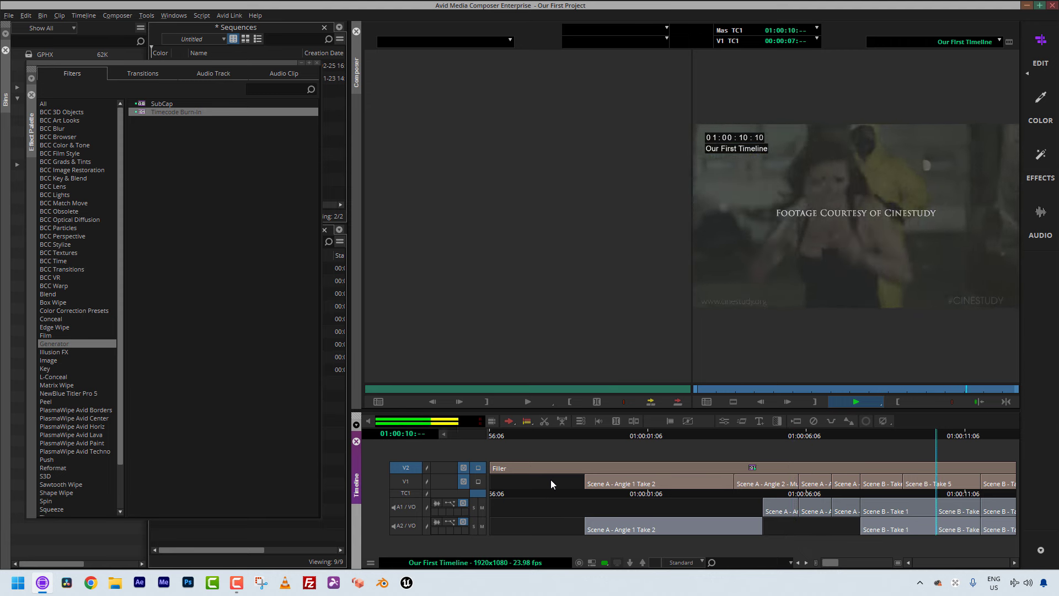
key(space)
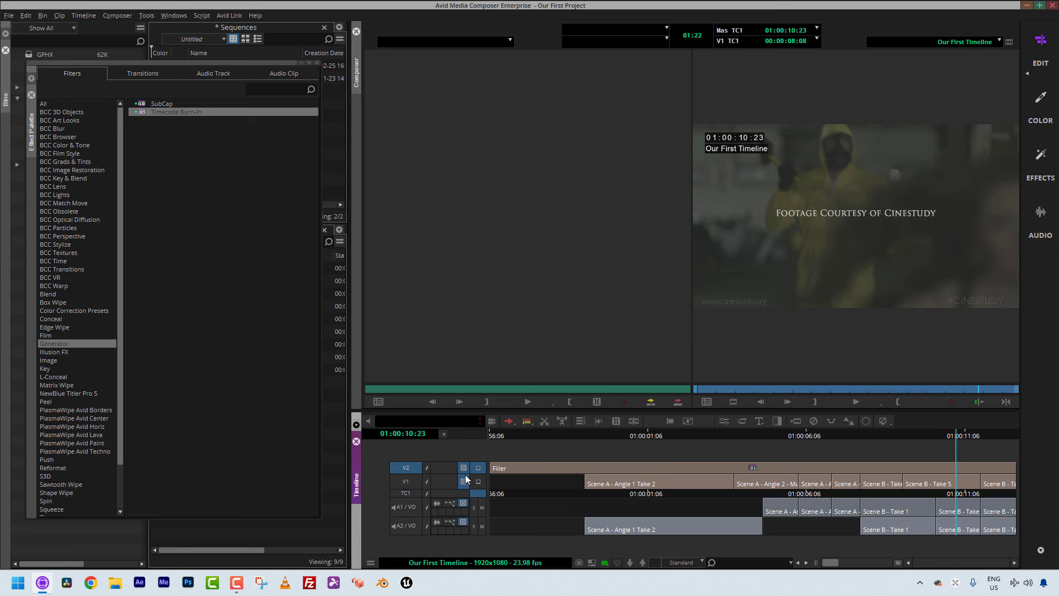
- Switch monitoring to V1 and apply the Timecode Burn-In effect to the Scene A - Angle 1 Take 2 clip
click(478, 483)
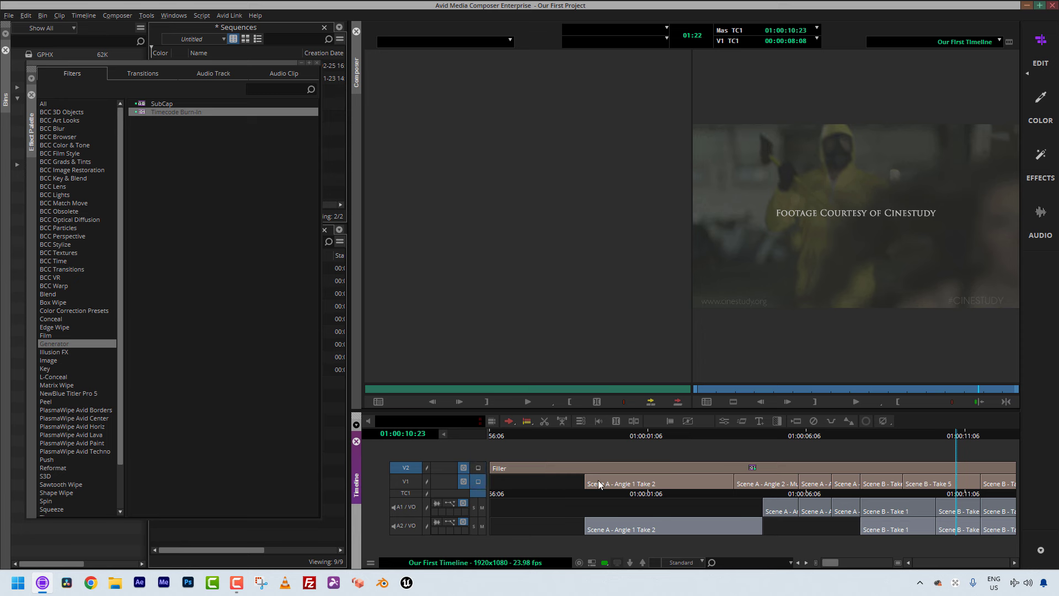
click(599, 484)
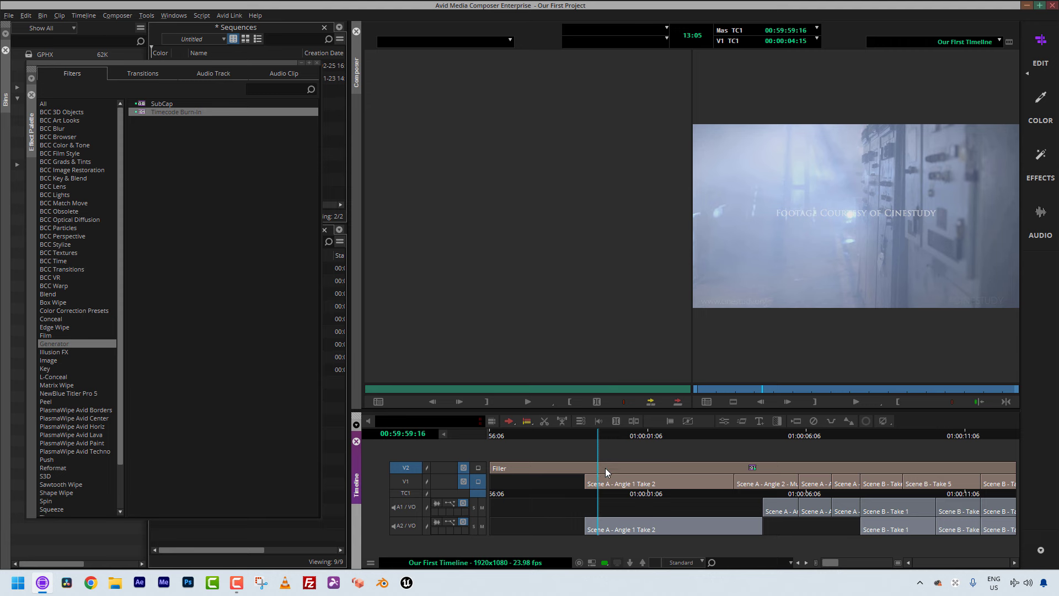
mouse_move(172, 112)
mouse_down()
mouse_move(452, 318)
mouse_move(642, 484)
mouse_move(678, 484)
mouse_up()
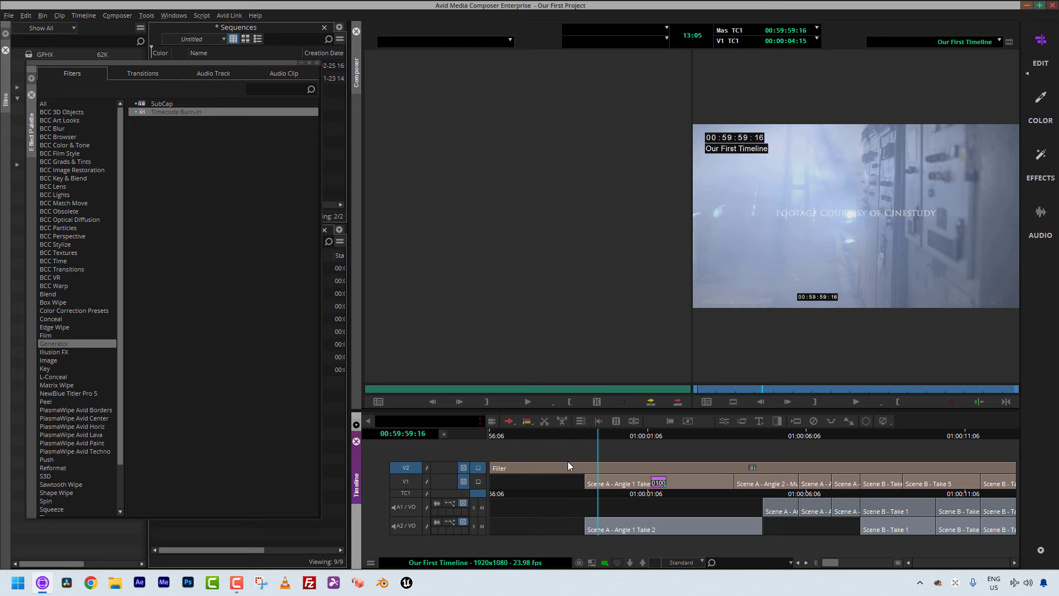
- Open the Timecode Burn-In effect on the Scene A - Angle 1 Take 2 clip for editing and set Display 1 to Source Timecode
click(653, 486)
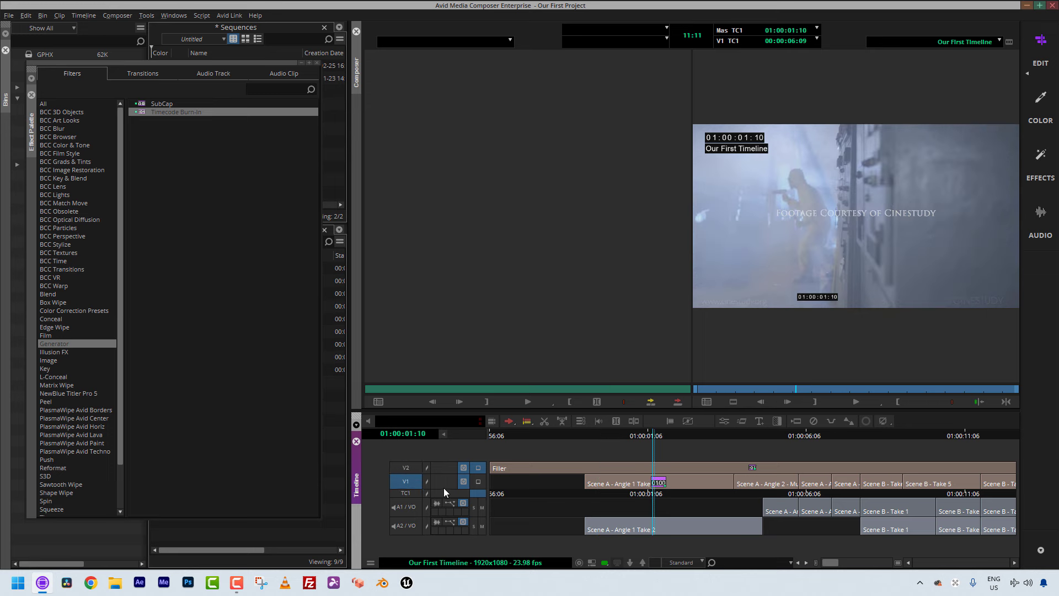
key(ctrl+8)
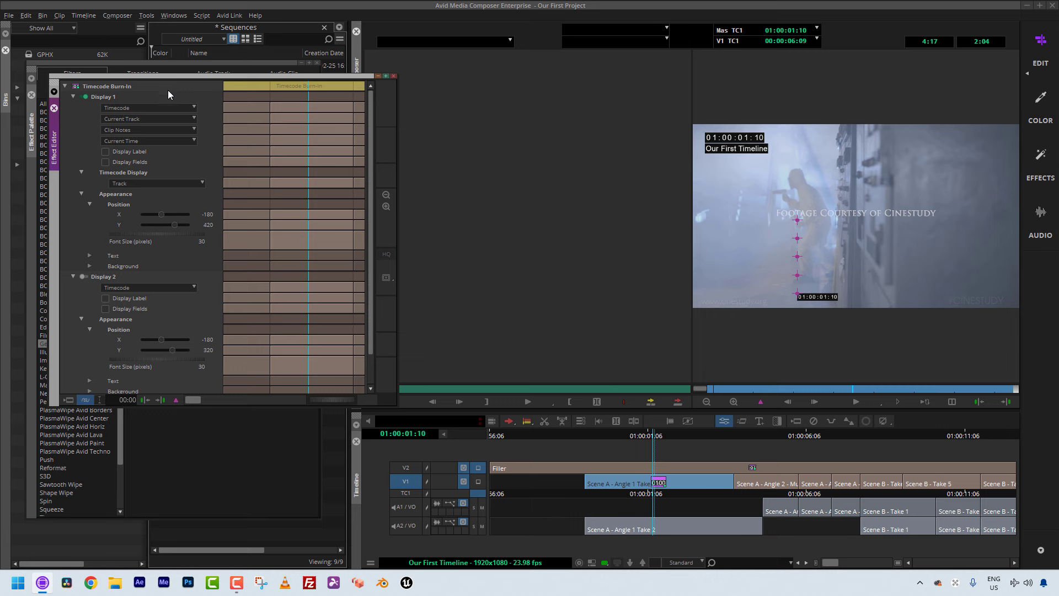
click(161, 107)
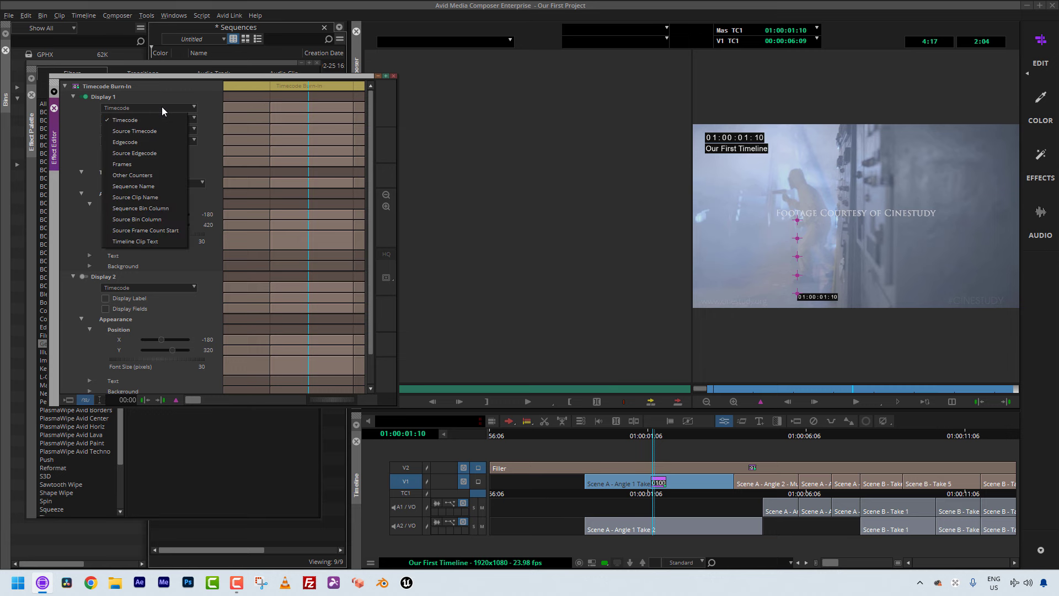
click(164, 131)
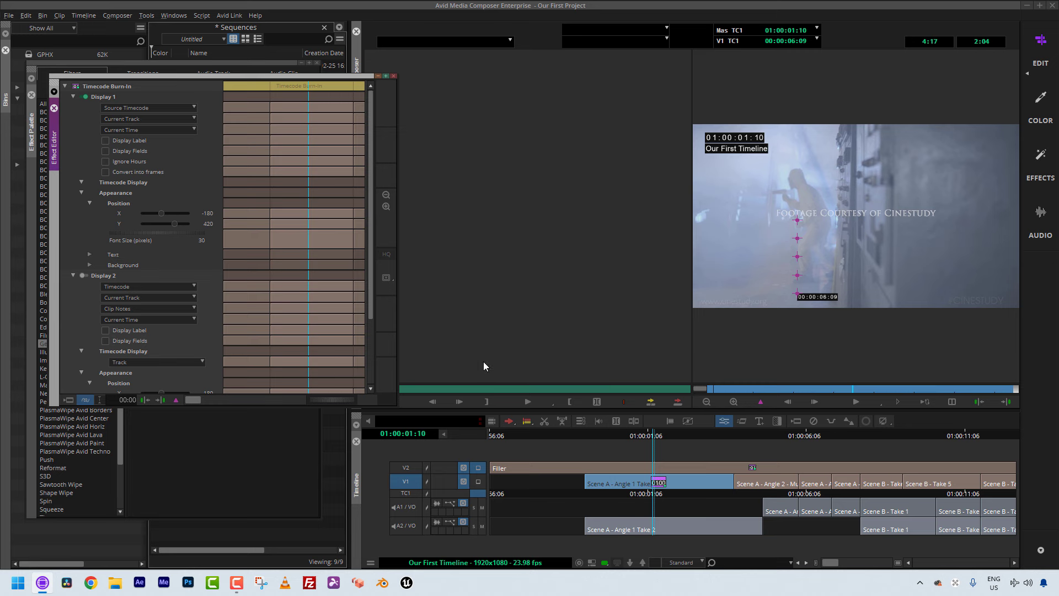
- Set Display 1's font size to 44 pixels and move it to the frame's upper-right area, about X 262, Y -429
click(664, 483)
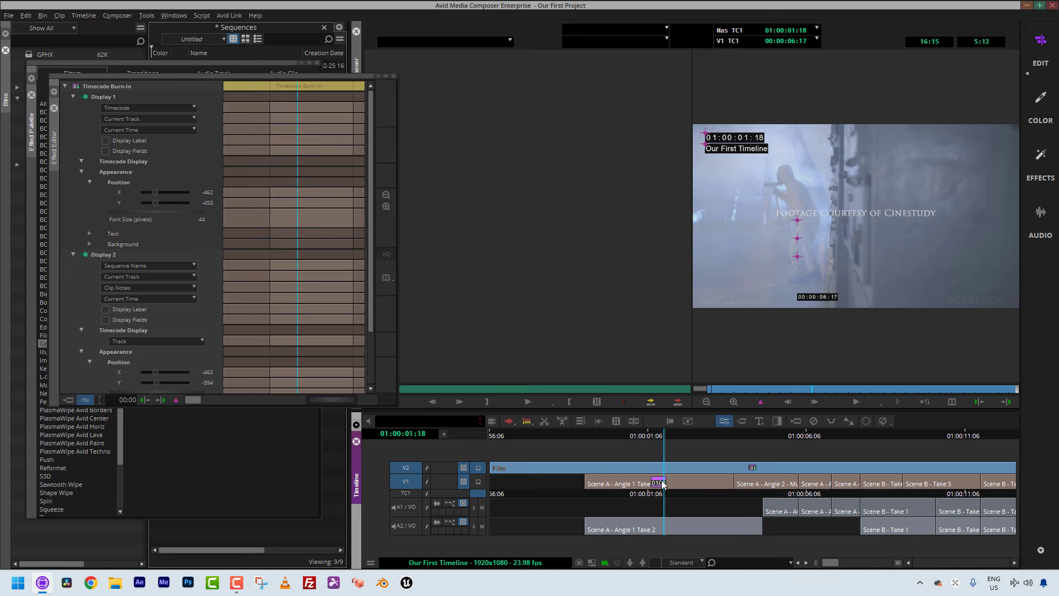
click(663, 483)
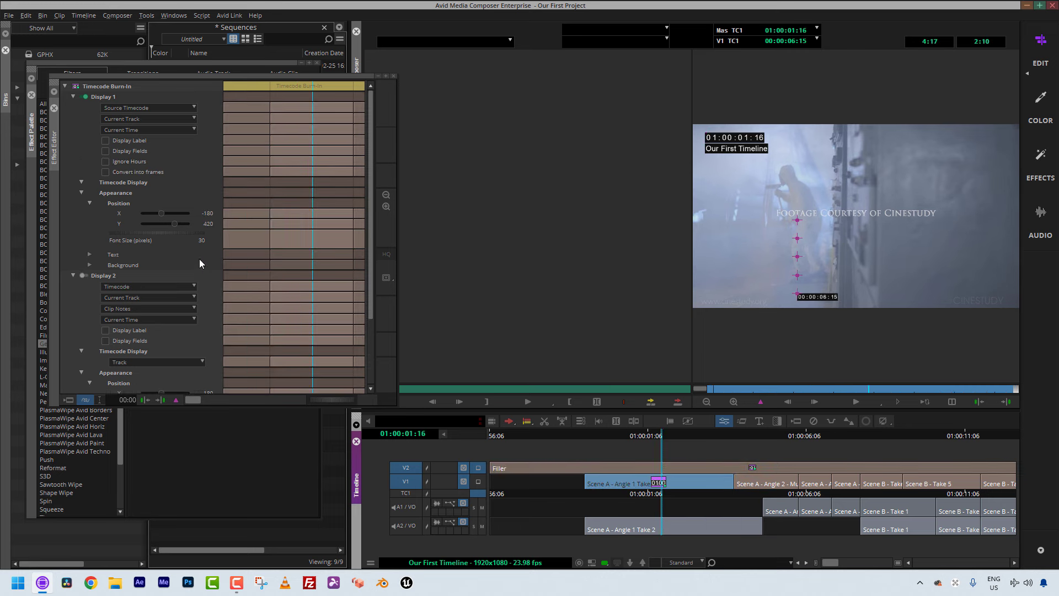
click(159, 235)
text(44)
key(Return)
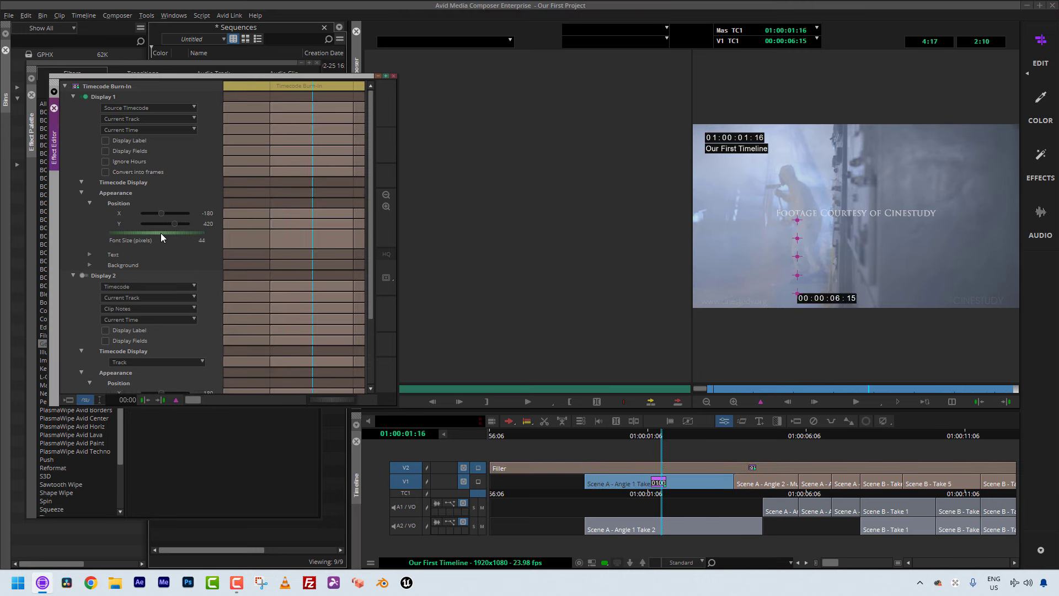
click(805, 281)
mouse_move(806, 280)
mouse_down()
mouse_move(950, 134)
mouse_move(940, 138)
mouse_up()
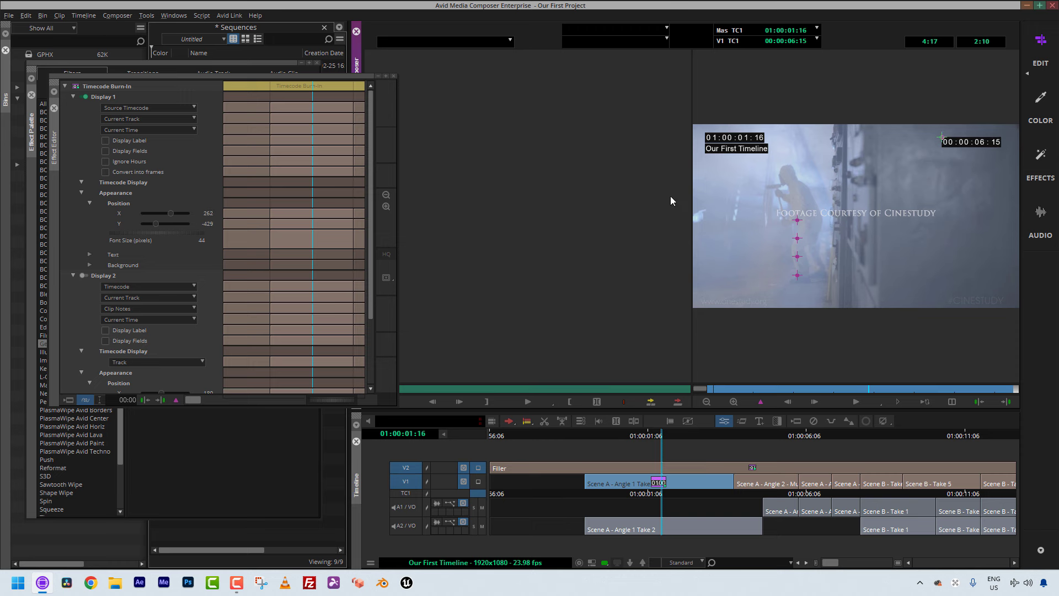
- Turn on Display 2, set it to show the Source Clip Name, and set its font size to 44 pixels
click(86, 276)
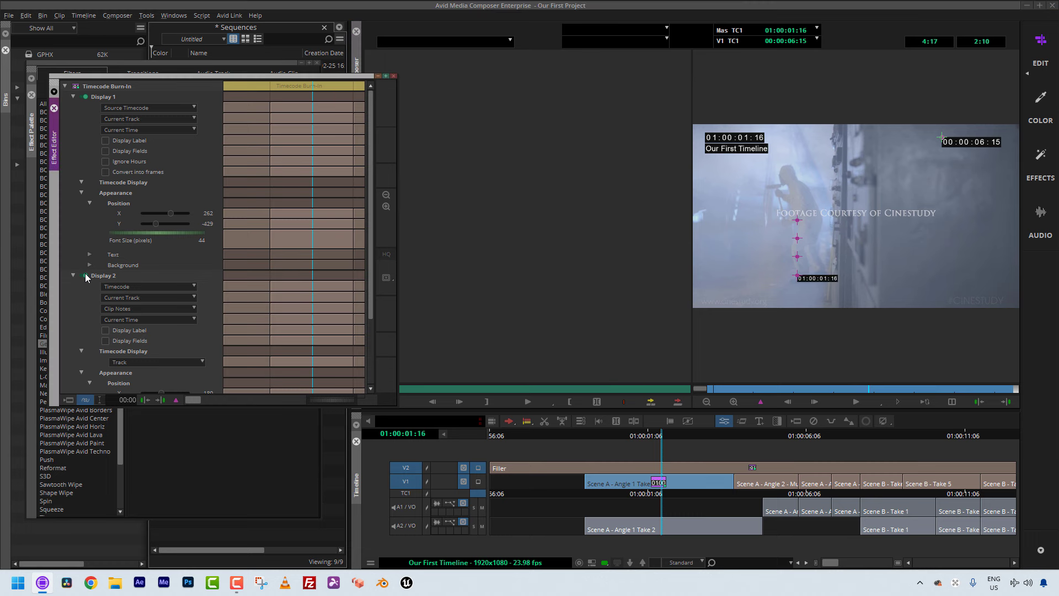
click(187, 286)
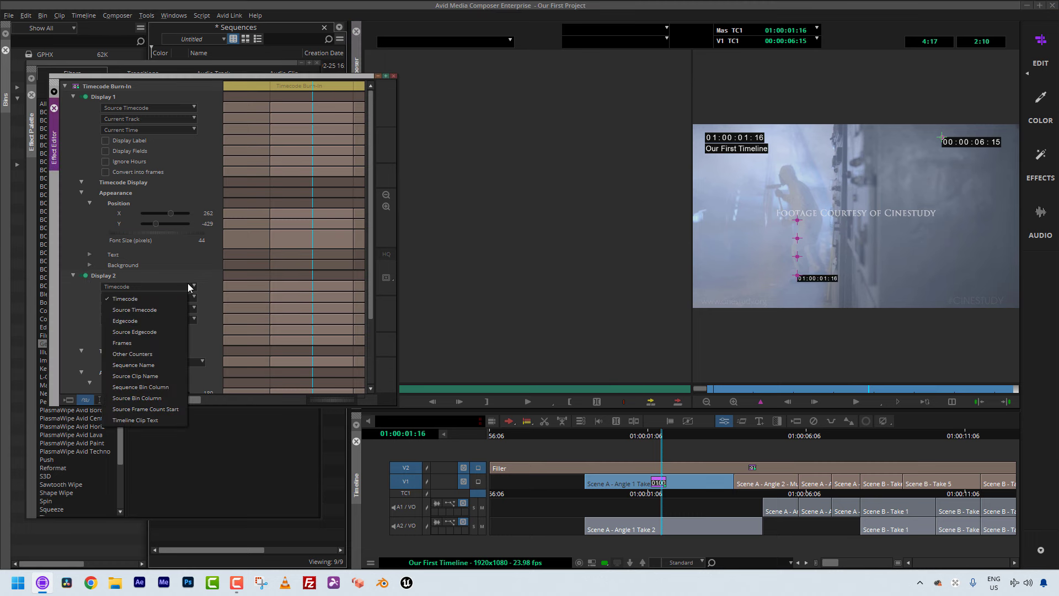
click(138, 375)
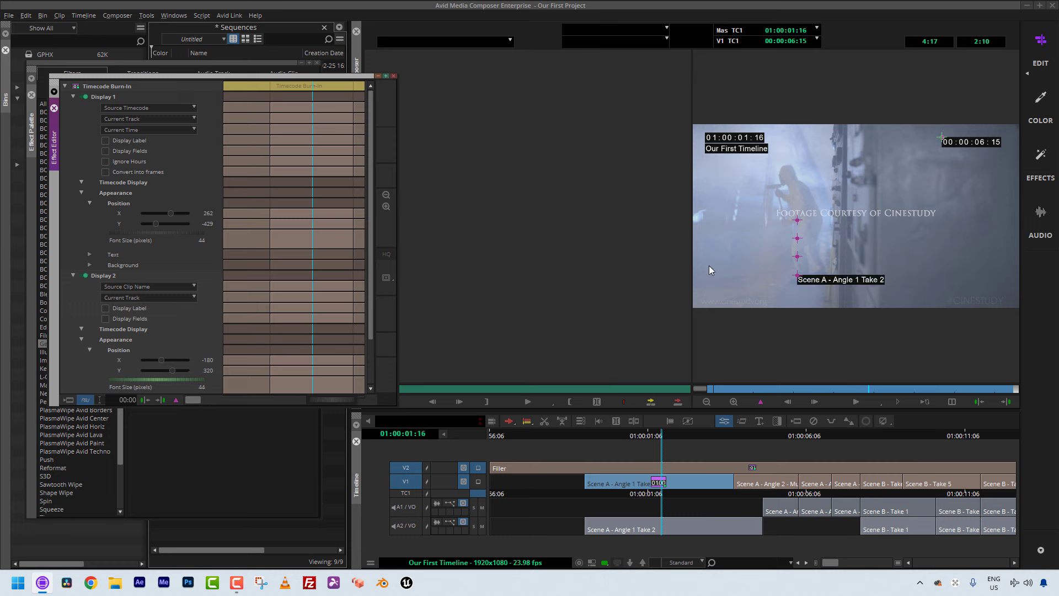
- Place Display 1 at about X 201, Y -423 and Display 2 beneath it at about X 203, Y -346
click(798, 280)
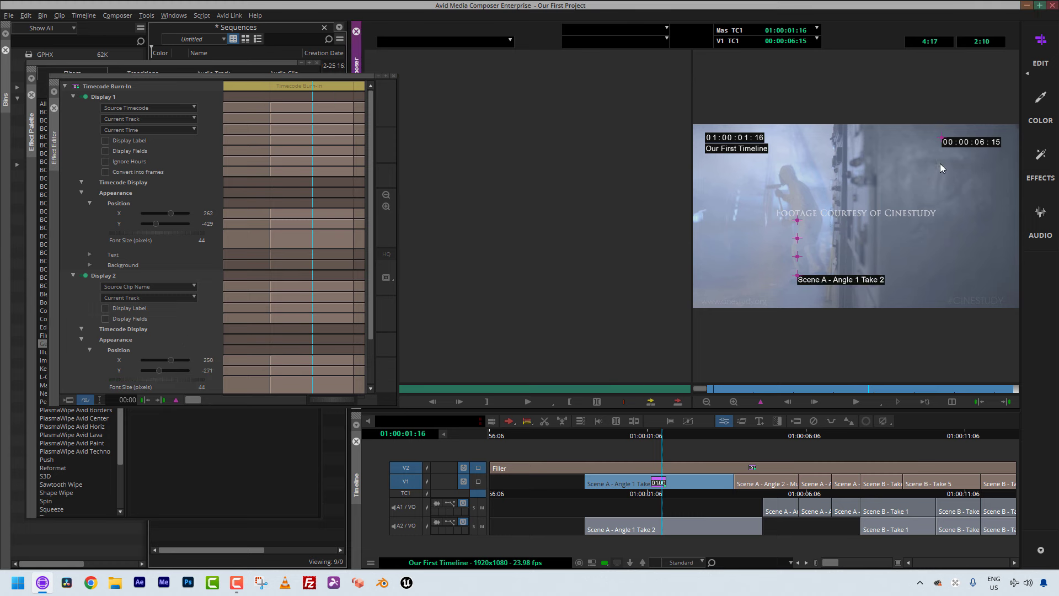
drag(945, 159, 920, 151)
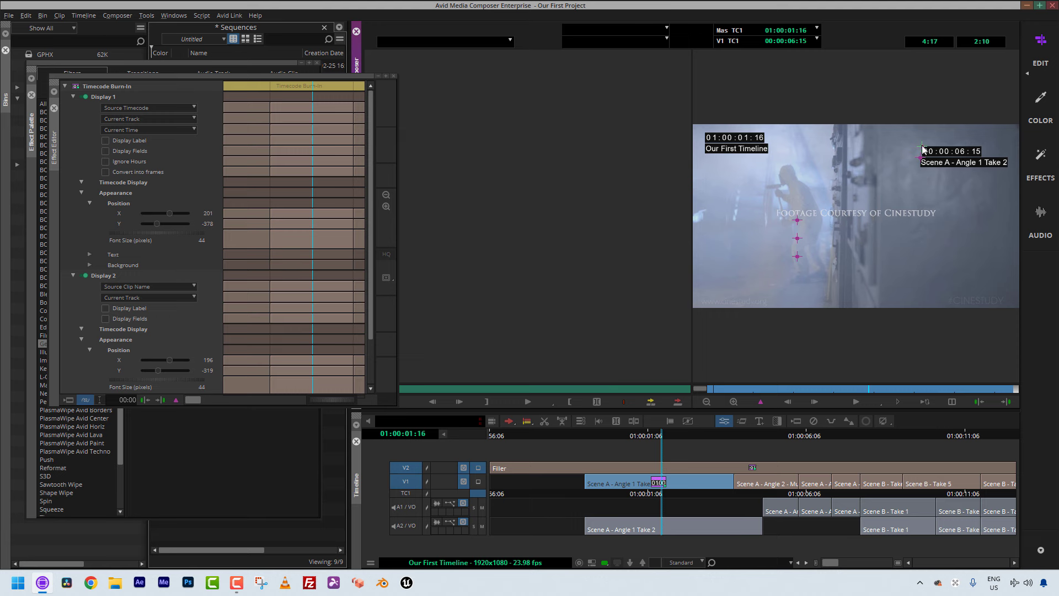
drag(922, 145, 922, 150)
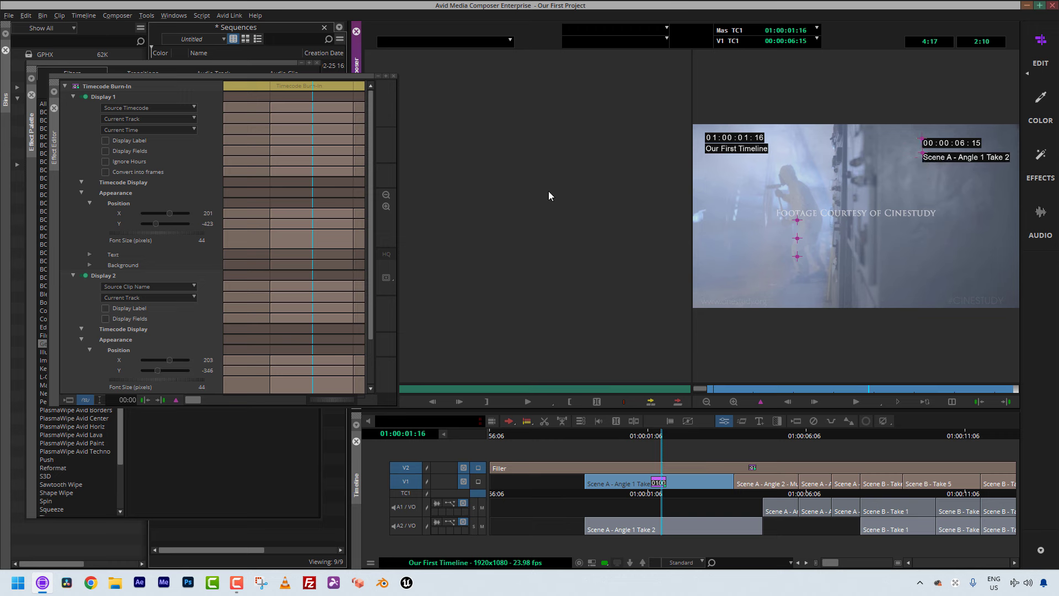
scroll(82, 300, down, 3)
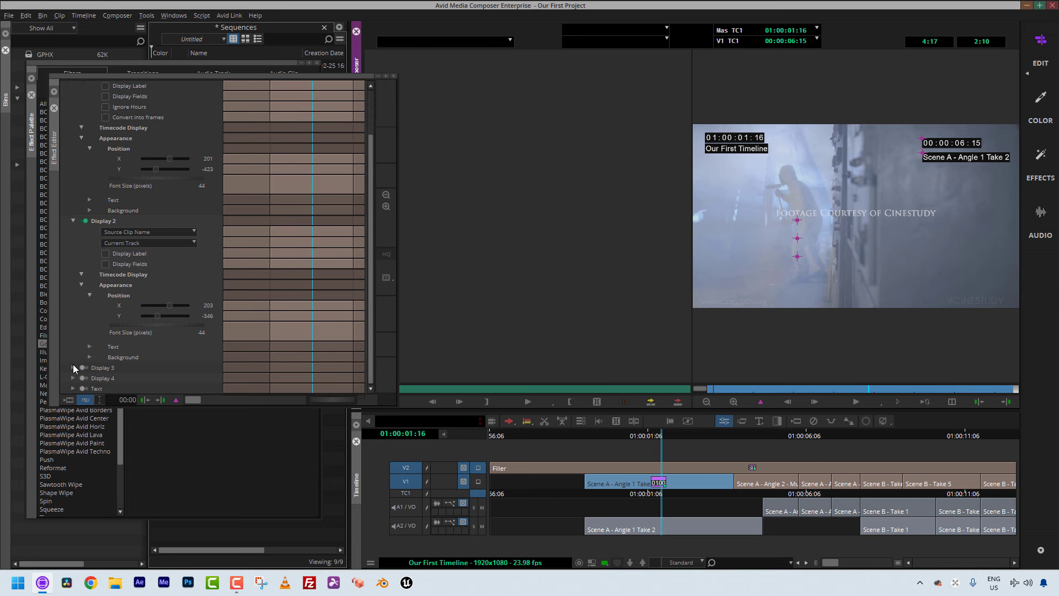
click(73, 368)
scroll(72, 331, down, 5)
click(83, 270)
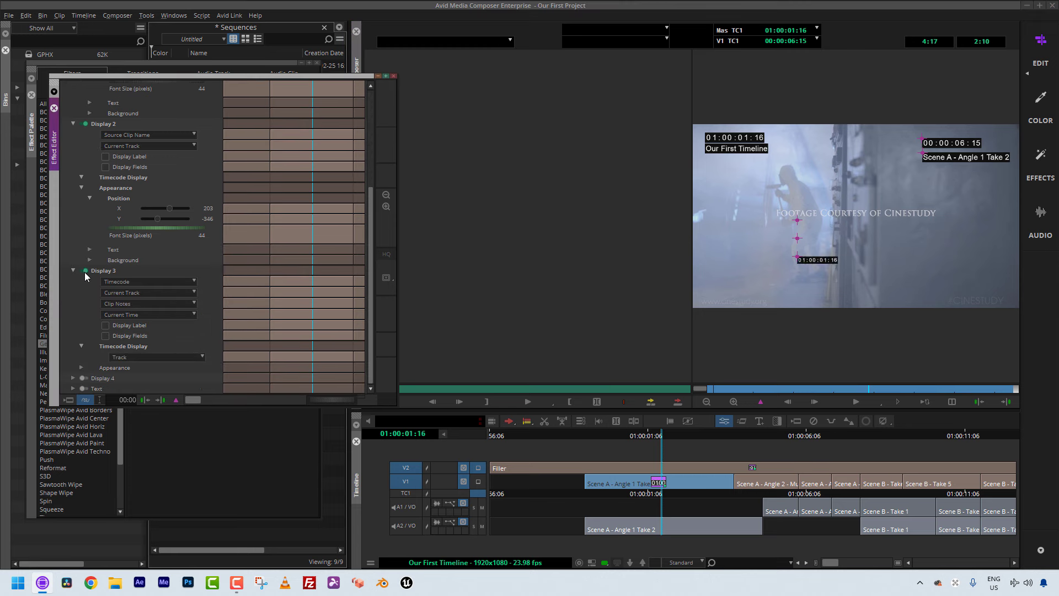
click(134, 282)
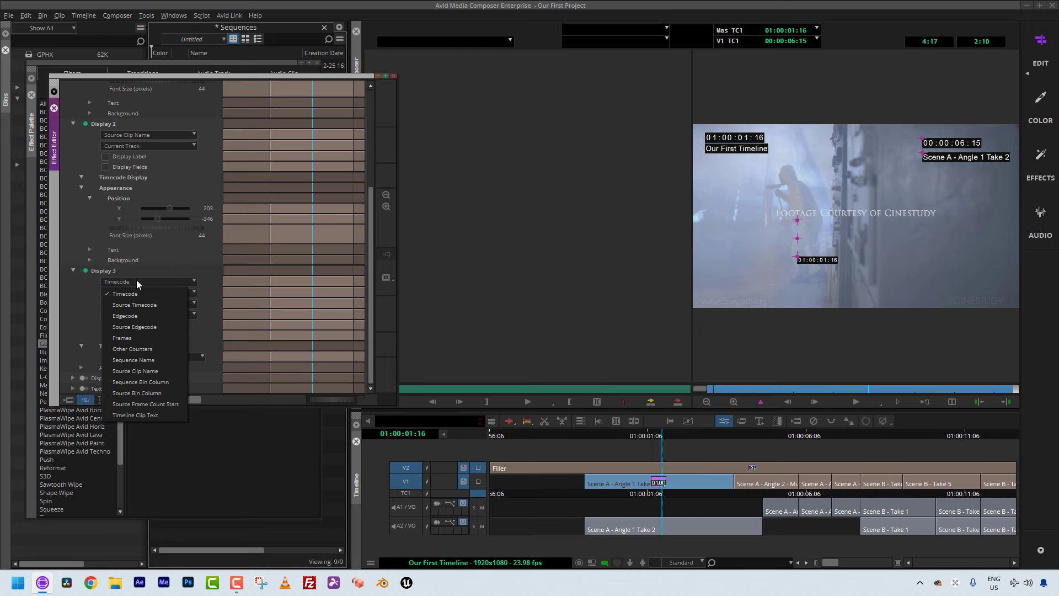
click(136, 279)
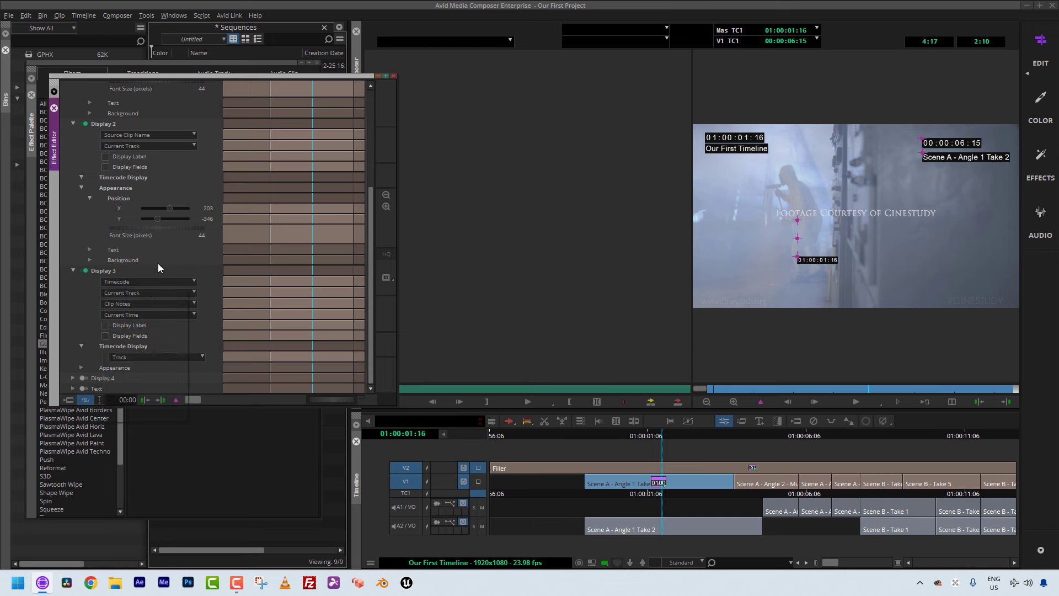
click(84, 270)
click(73, 270)
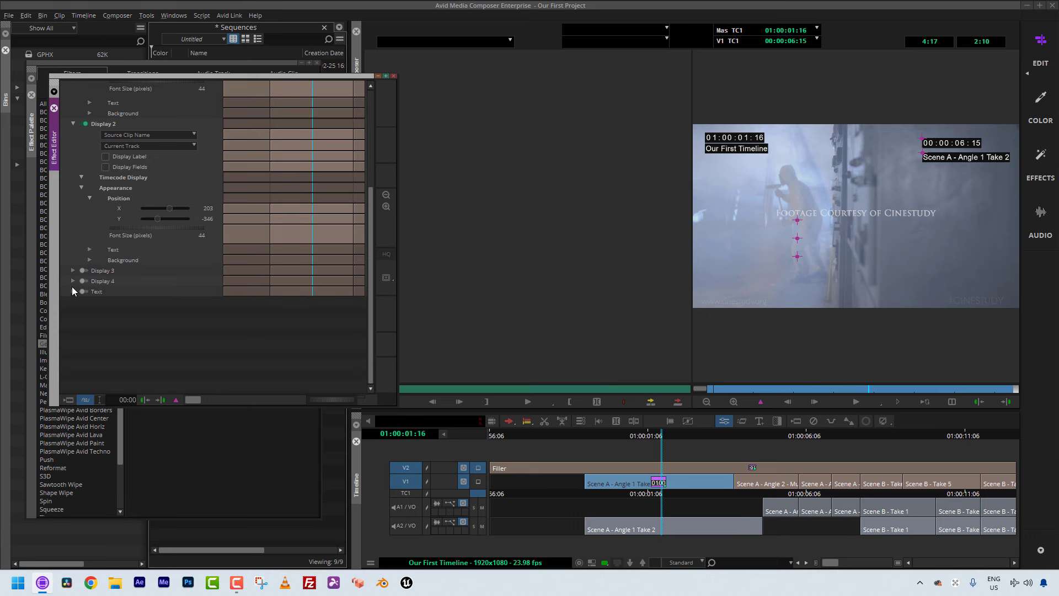
- Turn on the effect's custom Text overlay and enter "THIS IS THE POPERTY OF KPM" as its content
click(73, 292)
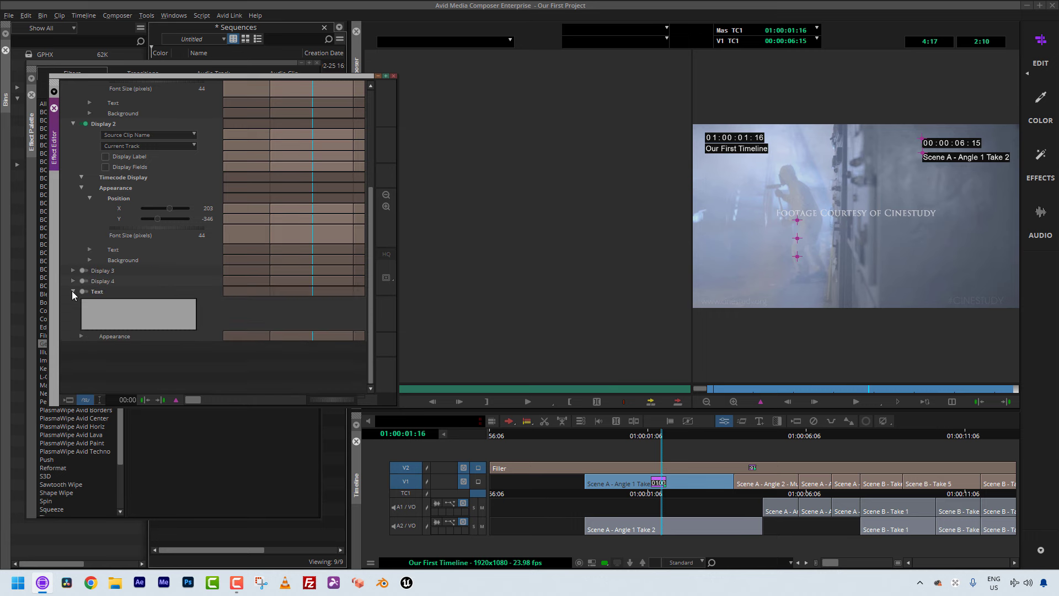
click(81, 336)
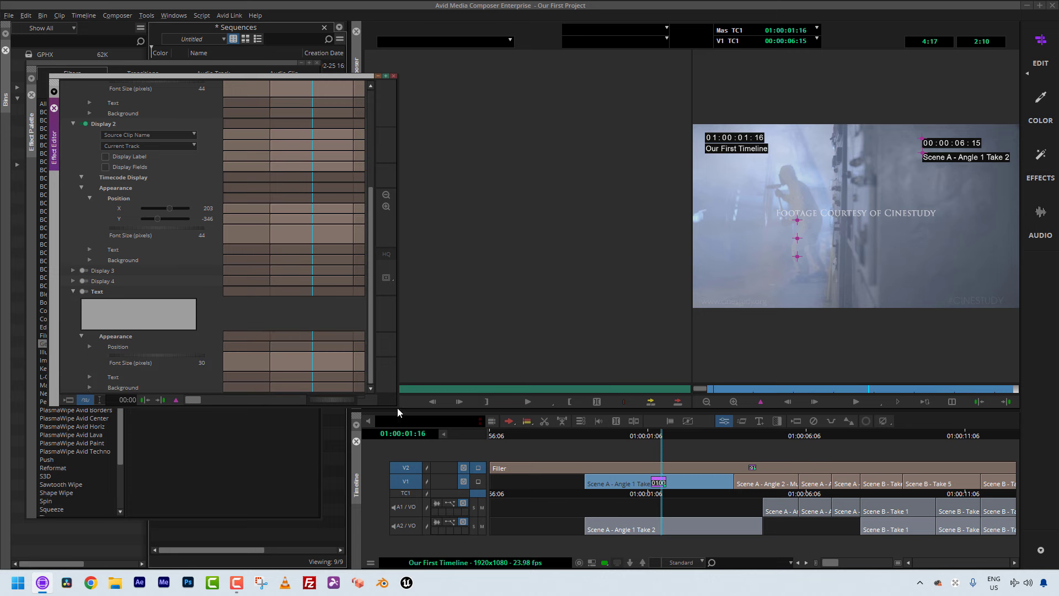
drag(397, 409, 459, 525)
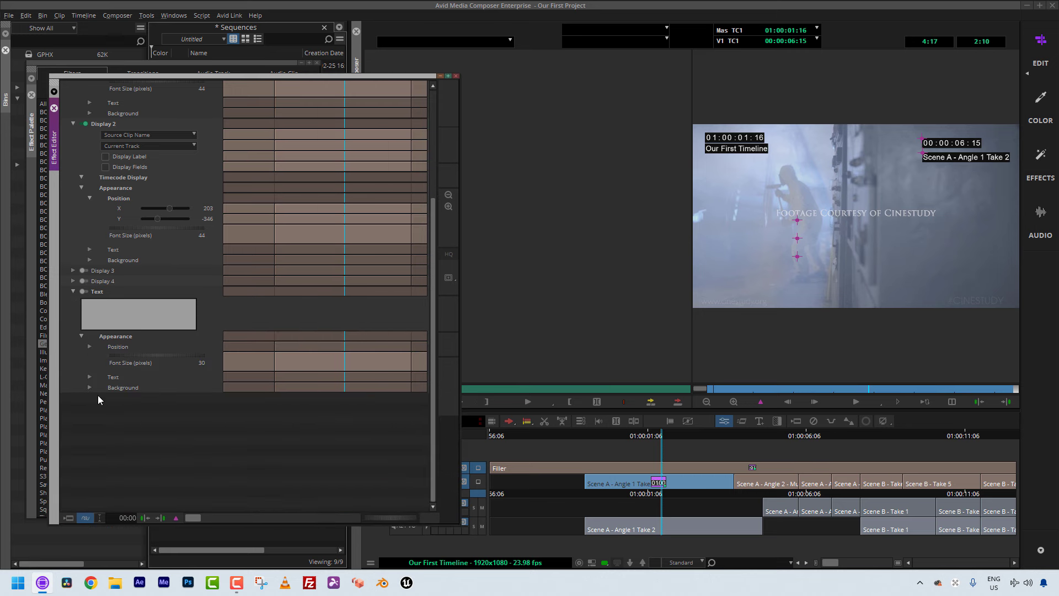
click(89, 377)
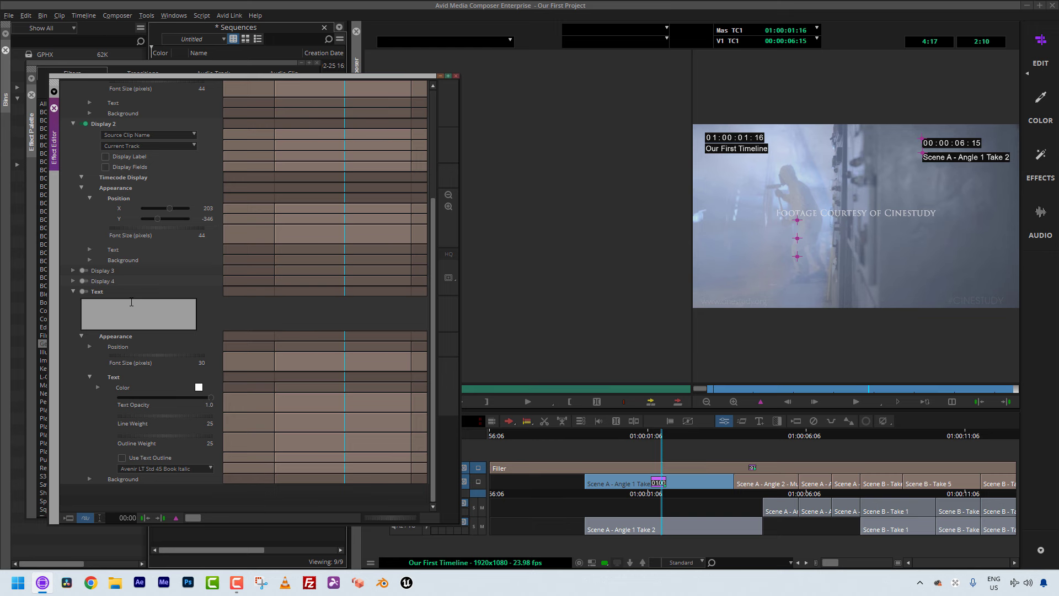
text(THIS IS THE PROPERTY OF KPM)
click(85, 292)
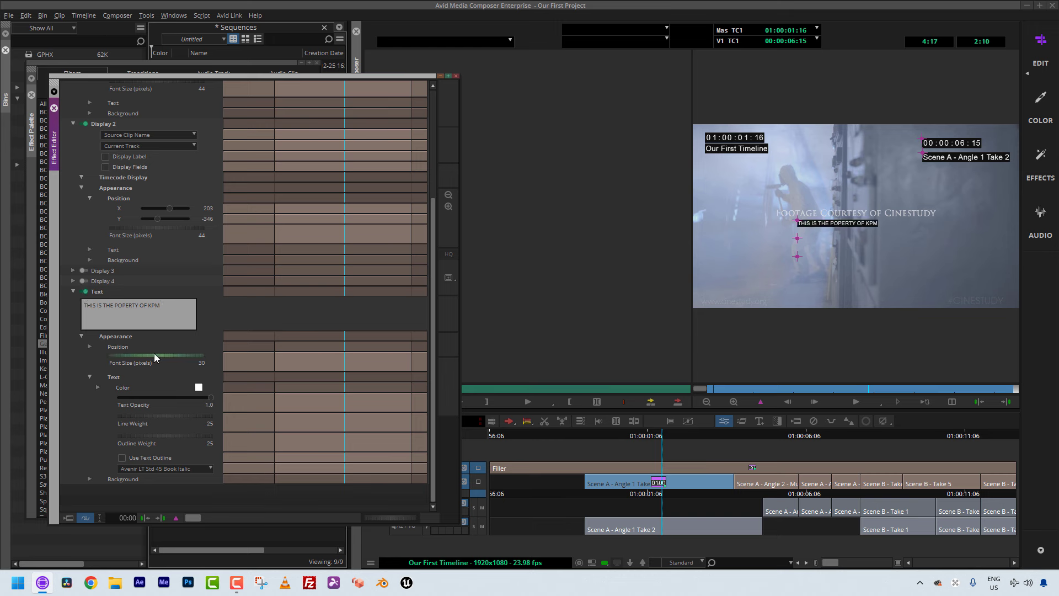
- Set the custom text's font size to 80 pixels and move the text to the middle of the frame
drag(160, 354, 189, 354)
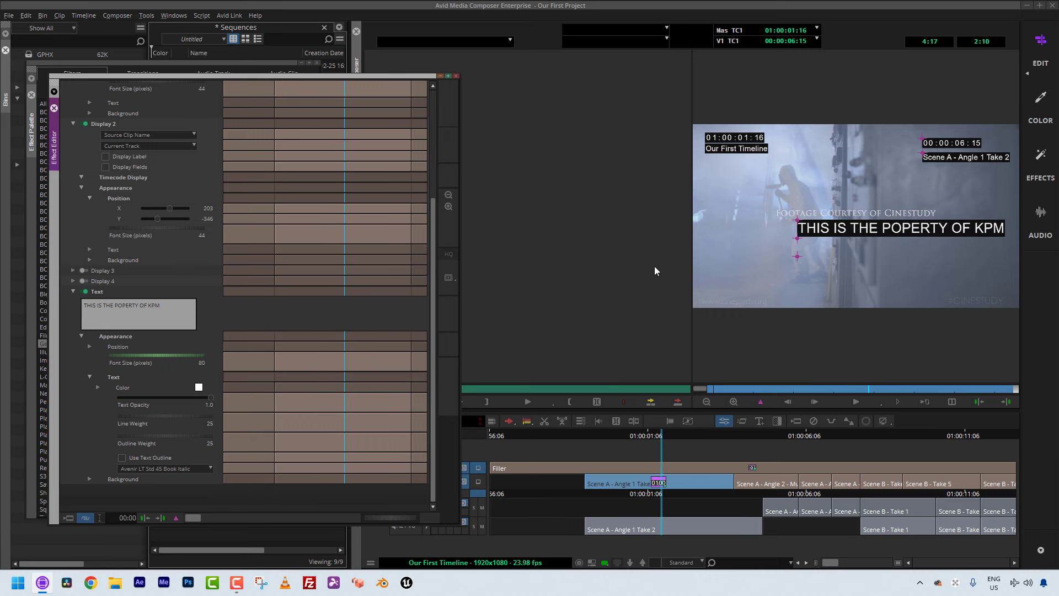
click(798, 222)
drag(781, 208, 758, 208)
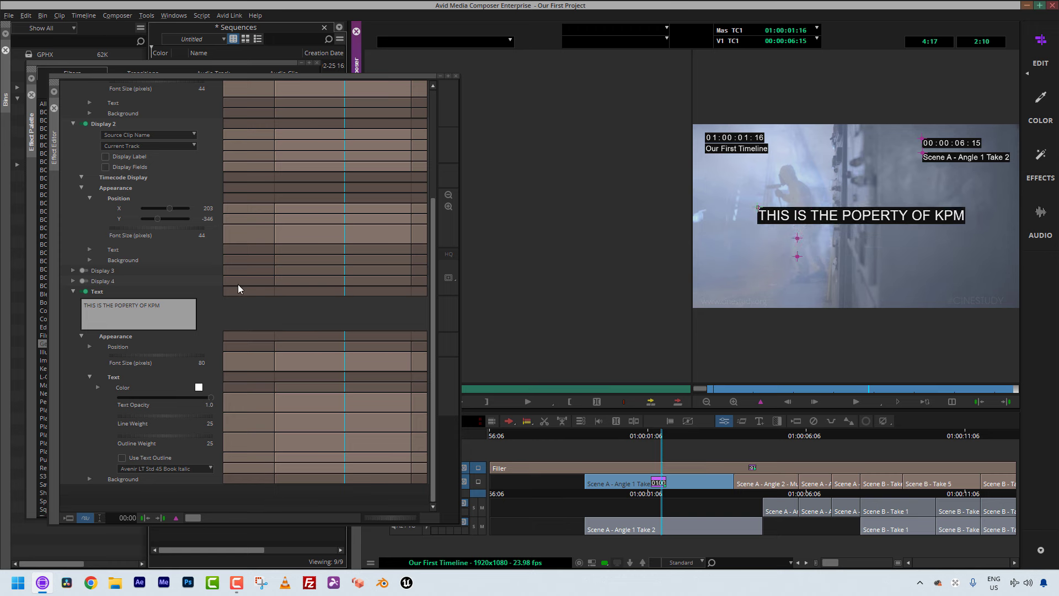
- Replace "OF KPM" in the custom text with "OF CINESTUDY" on a second line
click(148, 305)
drag(147, 305, 185, 303)
key(BackSpace)
key(BackSpace)
key(BackSpace)
key(BackSpace)
key(BackSpace)
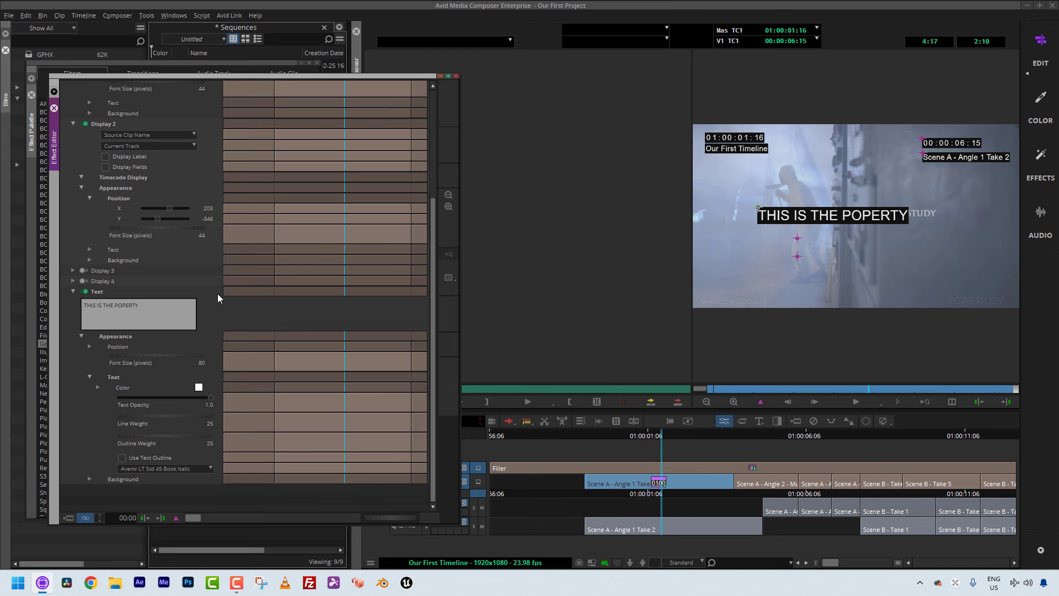
key(Return)
text(OF CINES)
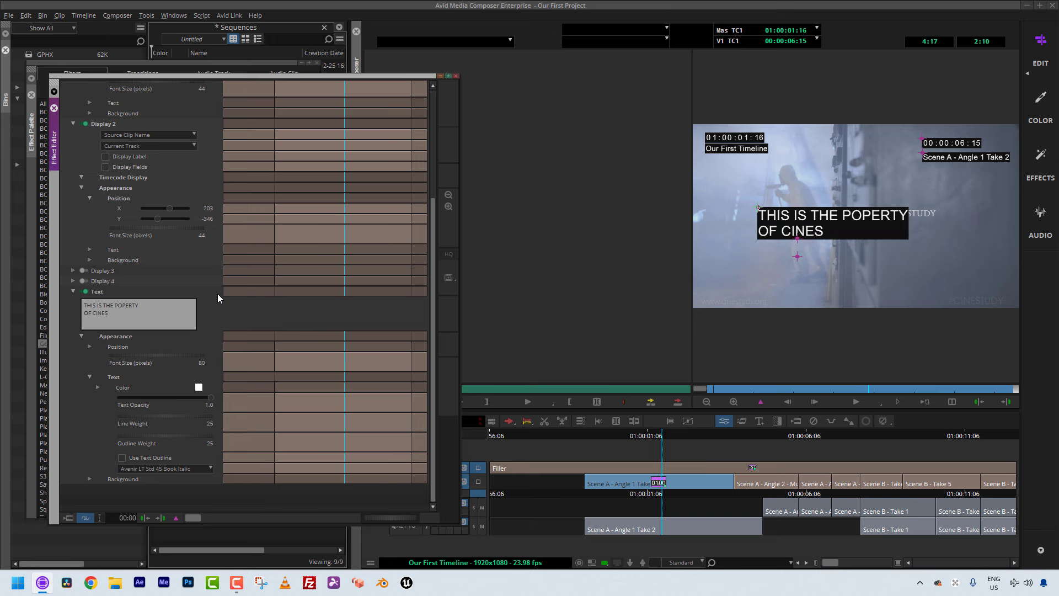
text(TUDY)
- Look over the custom text's font choices and its background color and opacity settings
click(157, 469)
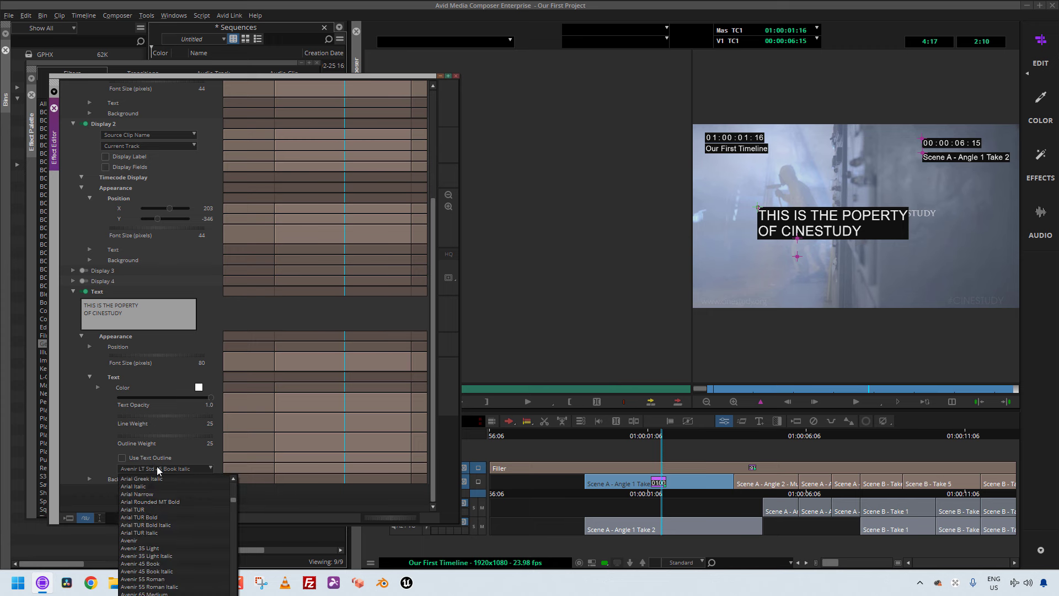
click(93, 454)
scroll(91, 475, up, 5)
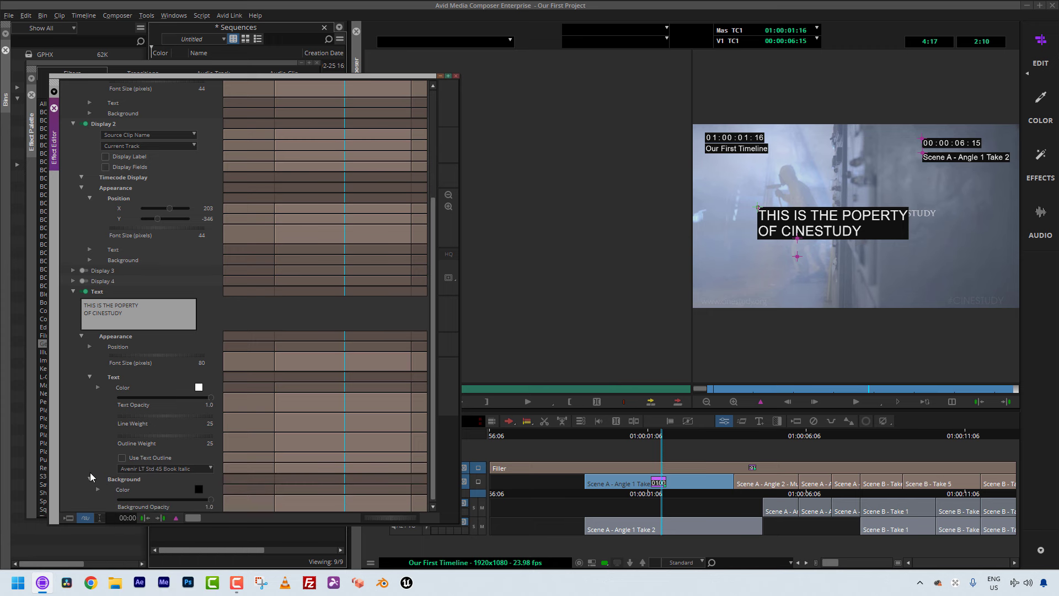
scroll(93, 467, down, 5)
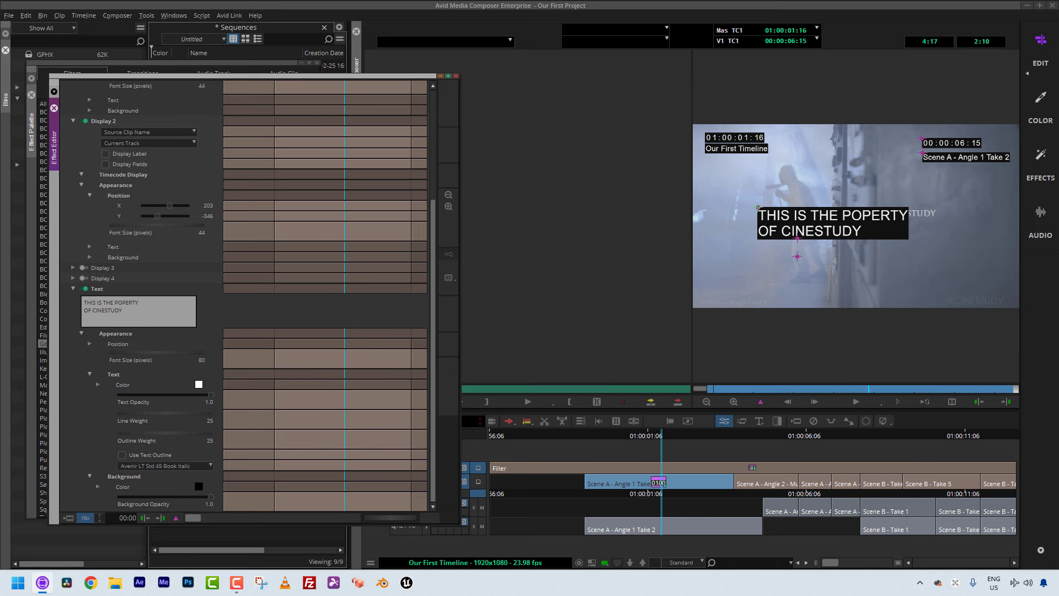
- Move the Effect Editor clear of the Sequences bin, close the Effect Palette, and bring the effect's heading into view
drag(161, 79, 118, 309)
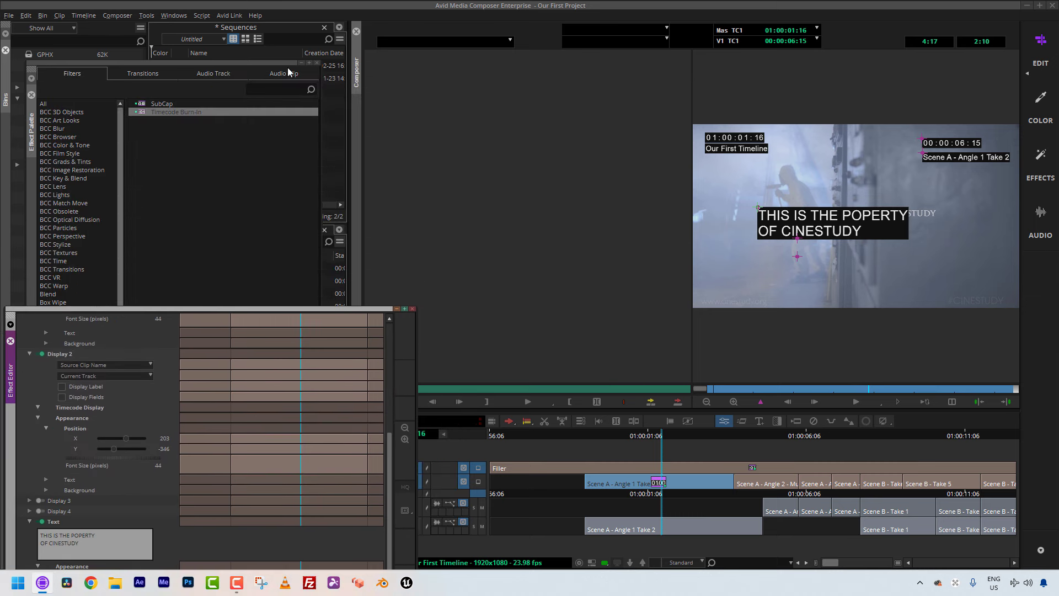
click(316, 62)
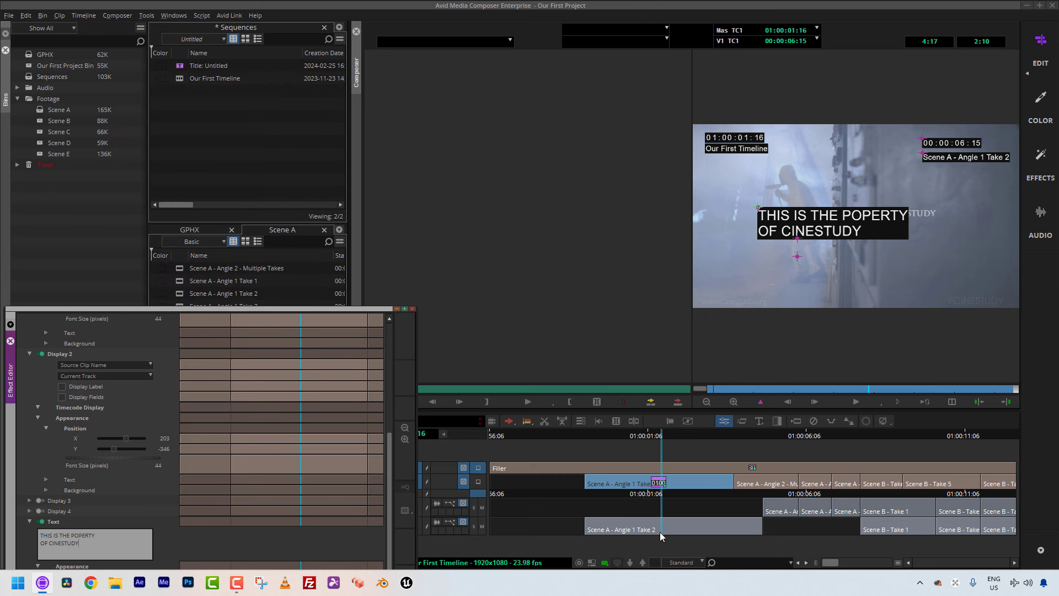
scroll(176, 381, up, 5)
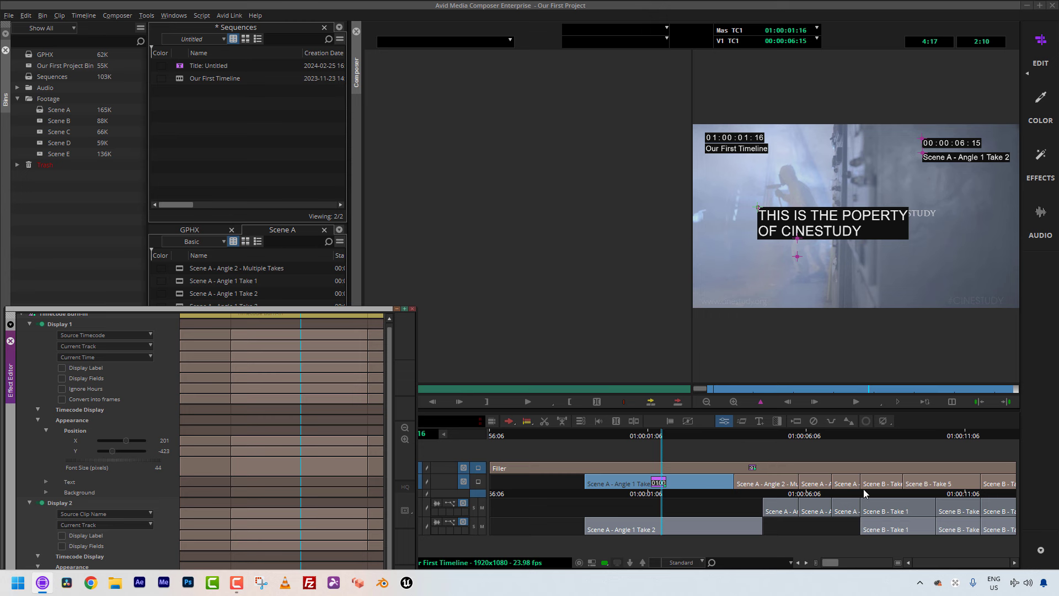
scroll(166, 369, up, 1)
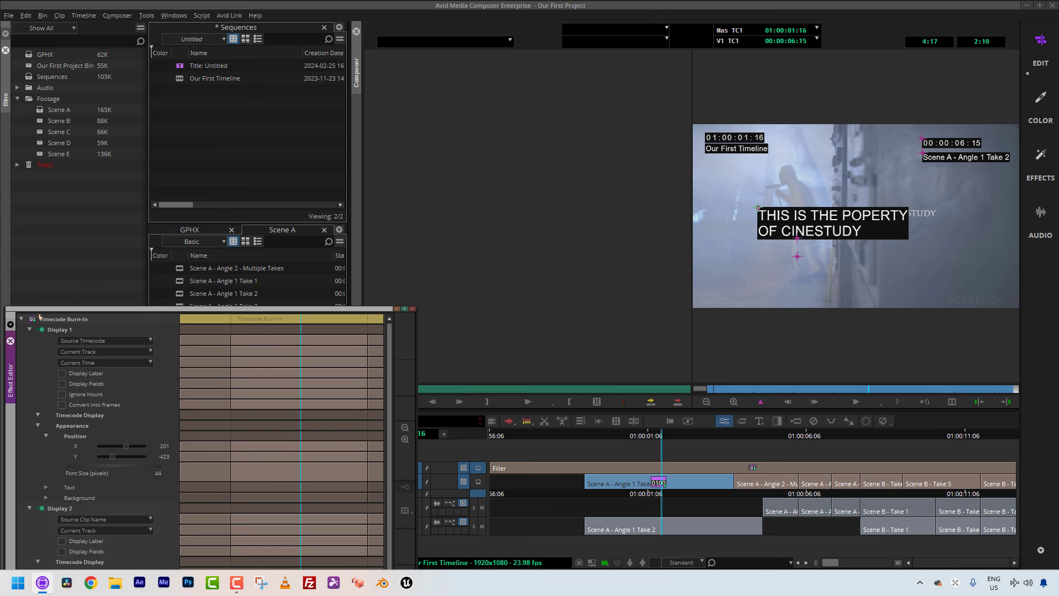
- Save the Timecode Burn-In effect as a template, move it into the GPHX bin, and close the Effect Editor
drag(182, 152, 201, 110)
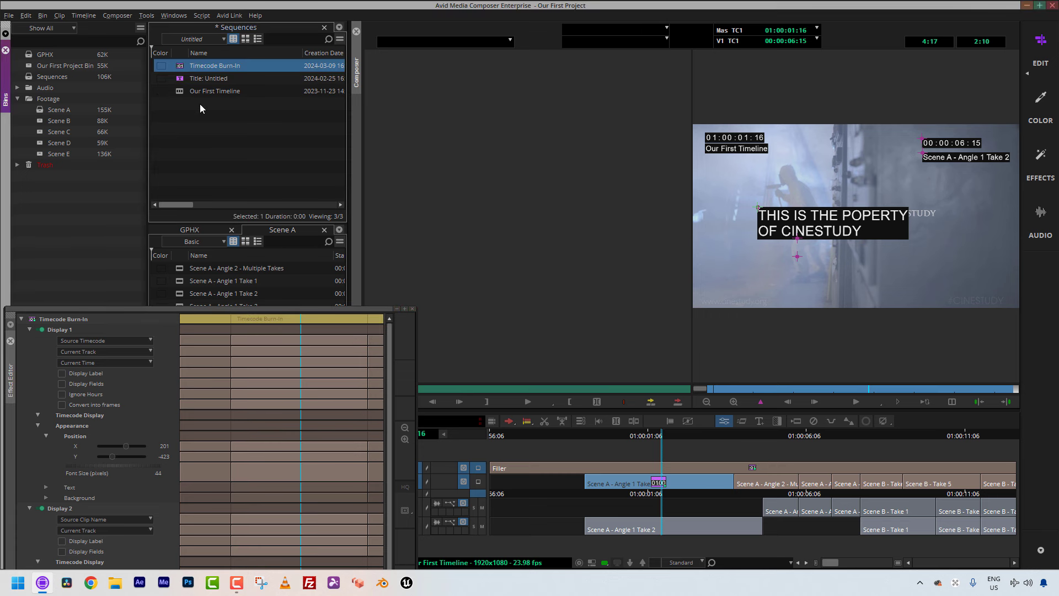
double_click(33, 54)
mouse_move(181, 66)
mouse_down()
mouse_move(188, 273)
mouse_move(213, 255)
mouse_up()
drag(342, 313, 380, 117)
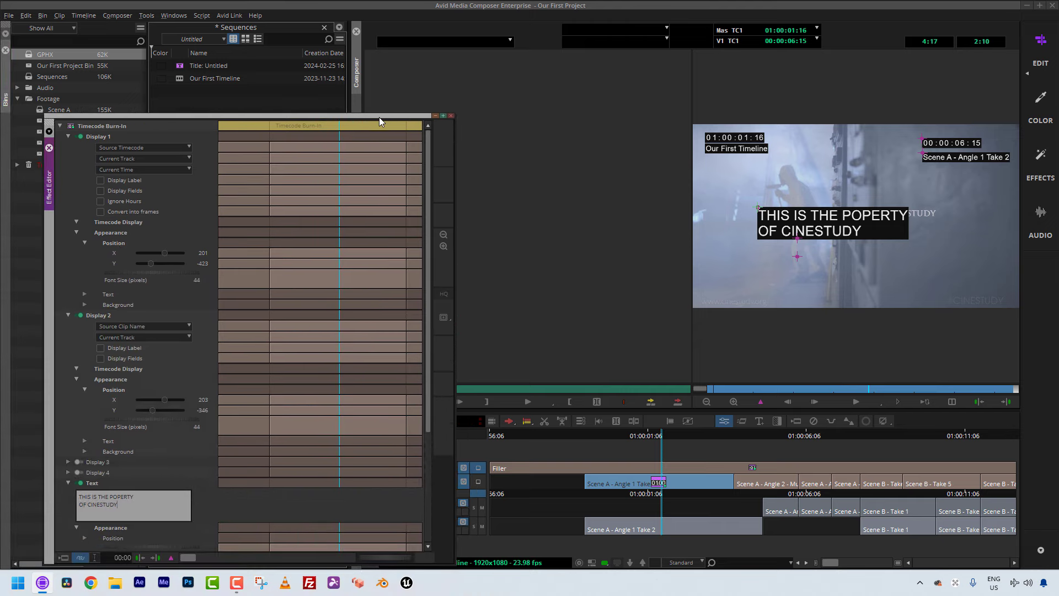
click(452, 115)
- Apply the saved Timecode Burn-In template to all remaining V1 clips from Scene A - Angle 2 onward
click(760, 486)
key(ctrl+8)
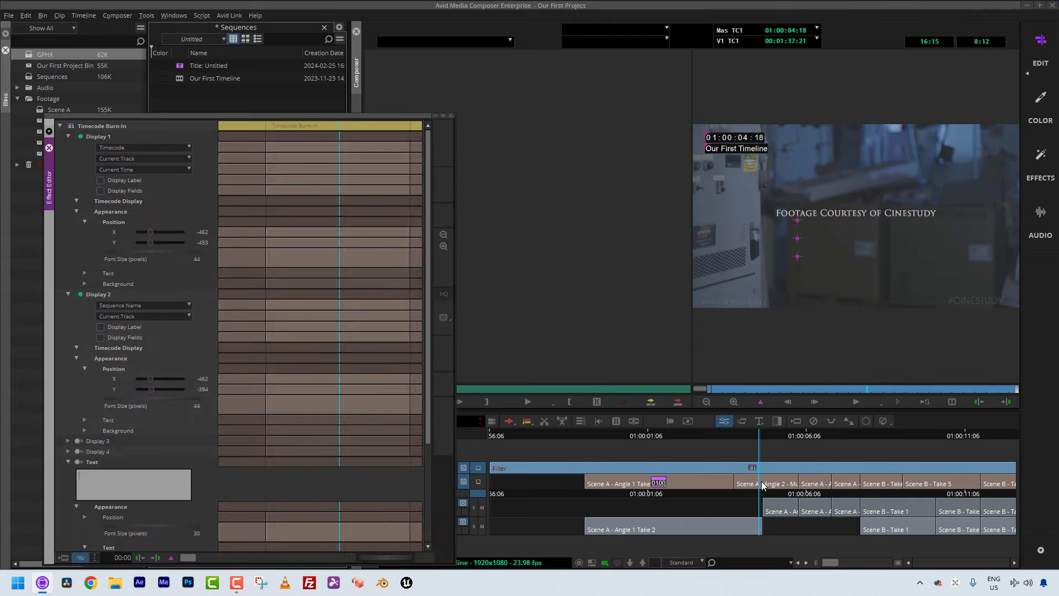
click(762, 485)
shift+click(851, 487)
shift+click(883, 484)
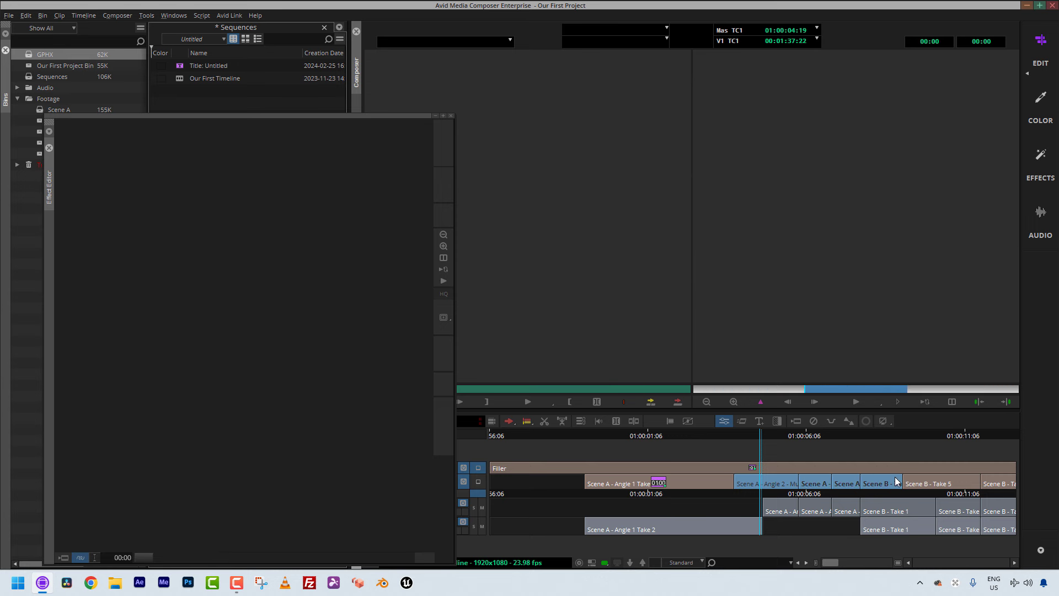
shift+click(938, 484)
shift+click(1002, 484)
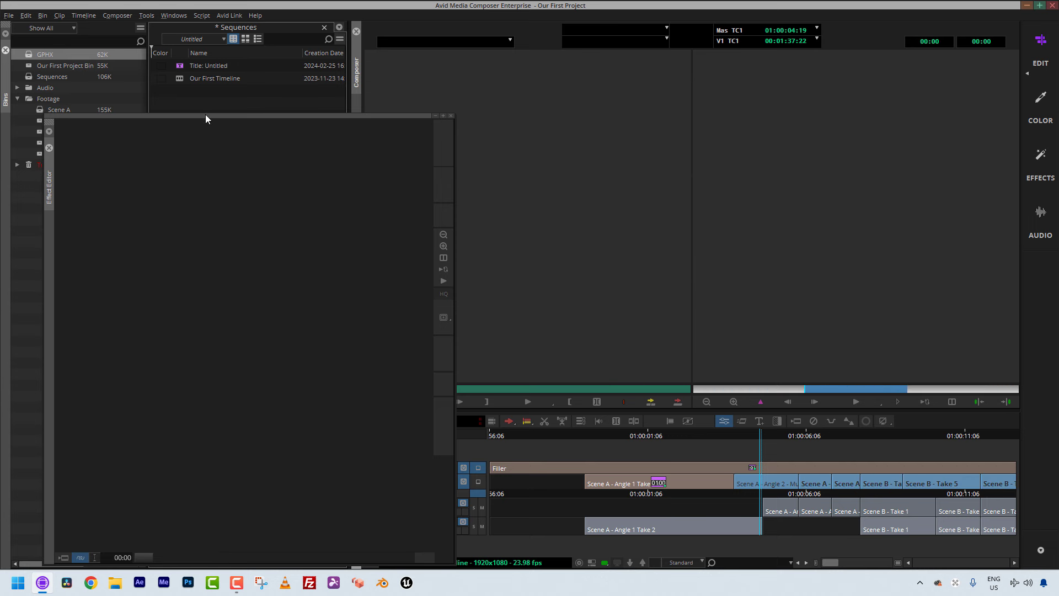
drag(205, 119, 158, 351)
double_click(179, 269)
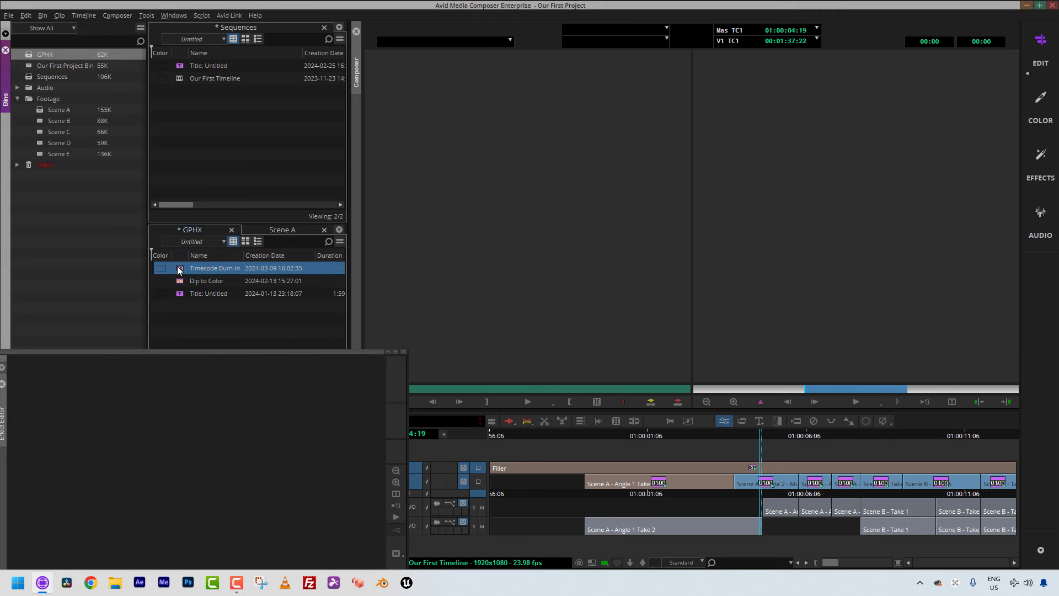
- Check the burned-in source timecode, clip name and custom text on the first and second V1 clips
click(651, 508)
click(702, 493)
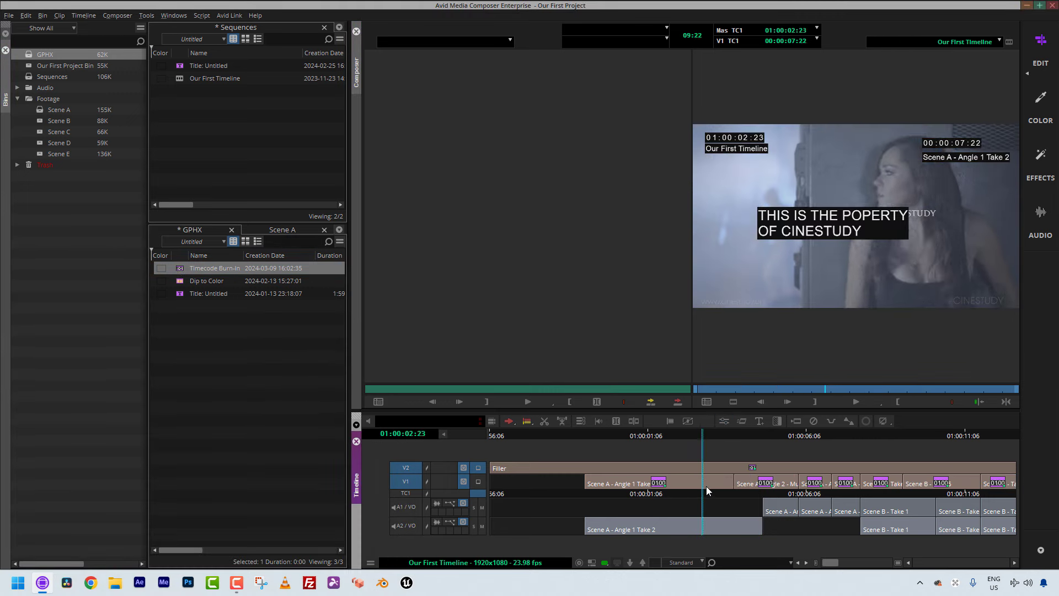
mouse_move(706, 486)
mouse_down()
mouse_move(970, 459)
mouse_move(1008, 439)
mouse_move(671, 467)
mouse_move(476, 468)
mouse_move(701, 478)
mouse_up()
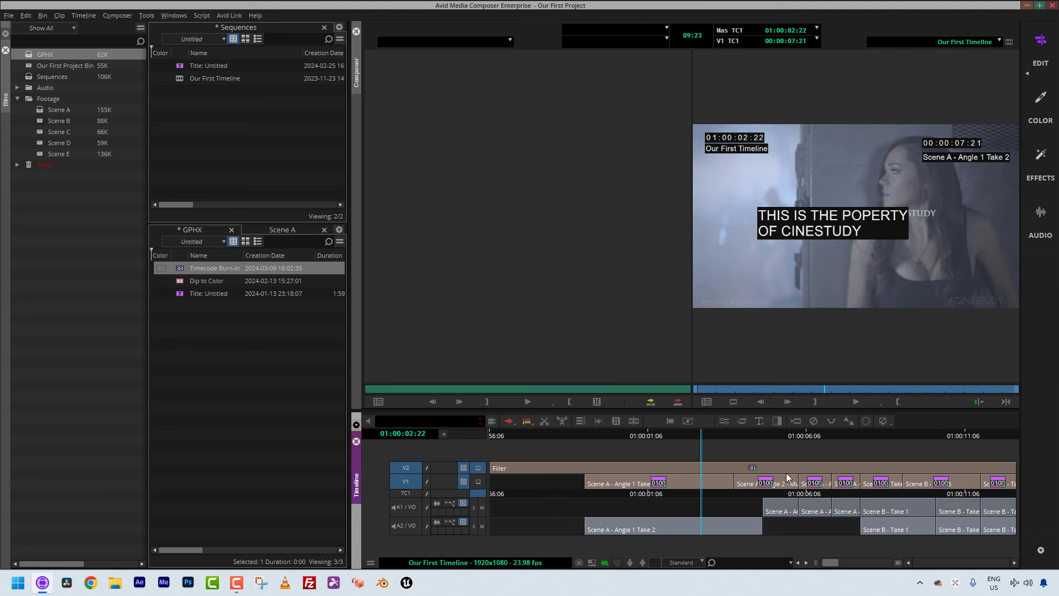
click(786, 474)
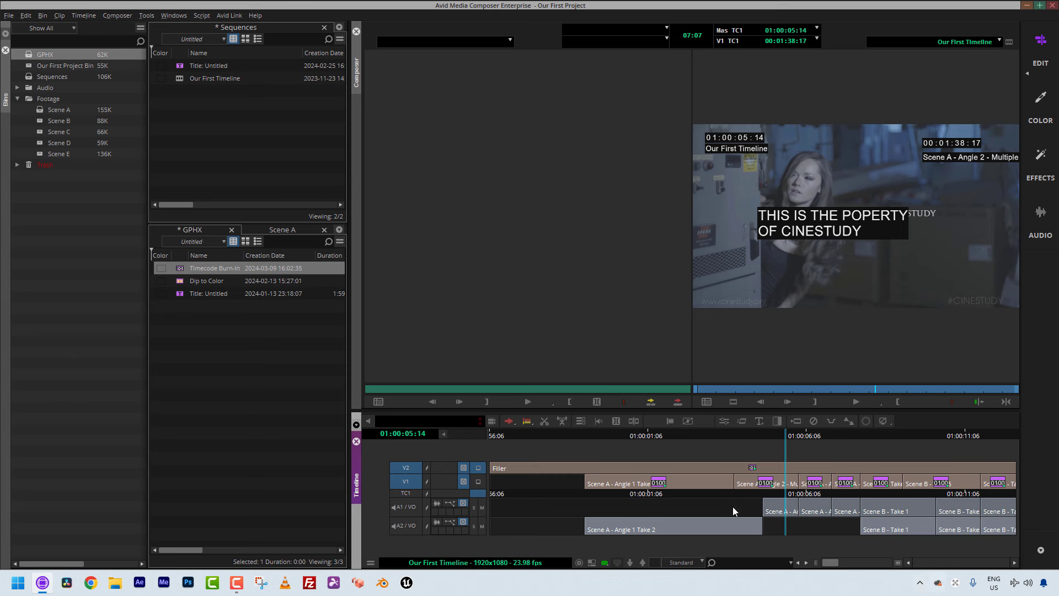
- Save the Timecode Burn-In effect from the V2 filler as a template in the GPHX bin
click(656, 468)
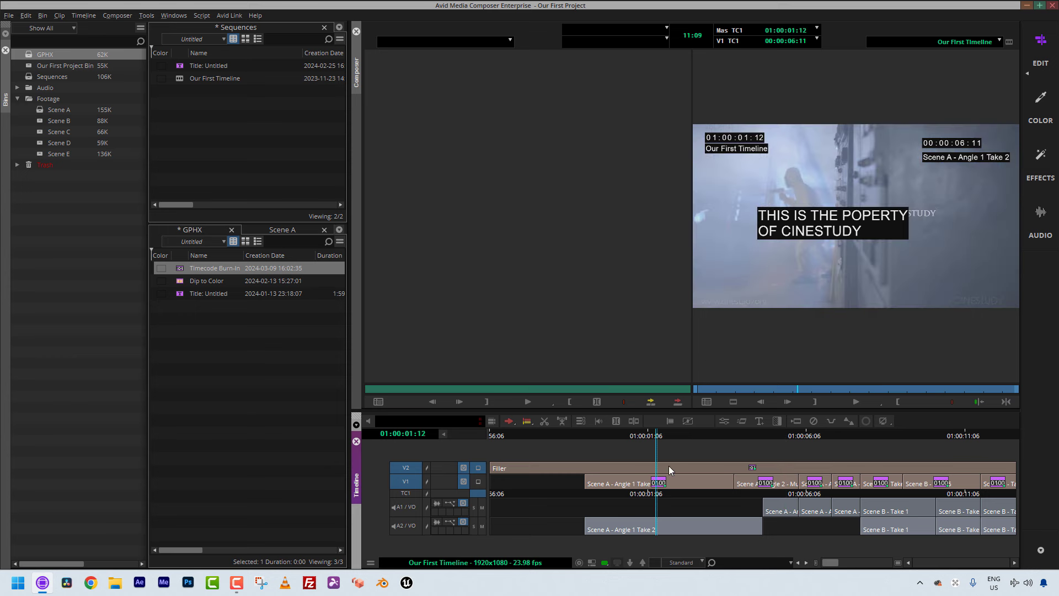
click(491, 473)
drag(206, 124, 876, 152)
mouse_move(569, 224)
mouse_down()
mouse_move(236, 284)
mouse_move(210, 302)
mouse_up()
- Rename the newest Timecode Burn-In template in the GPHX bin to "T/C Burn-In Timeline"
click(211, 269)
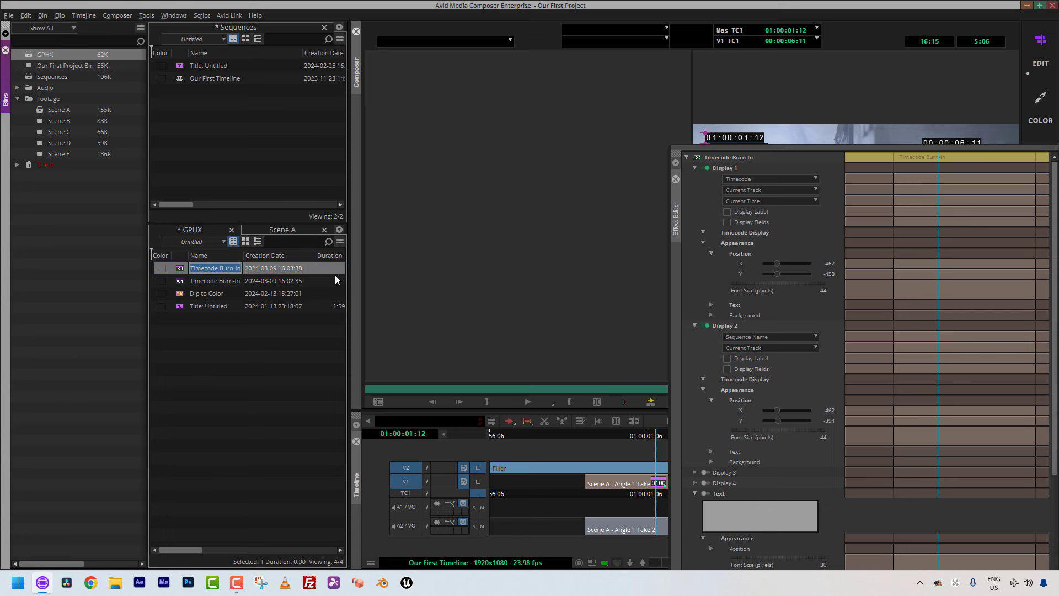
text(t)
text(/C Burn)
text(-I)
text(n Timeline)
key(Return)
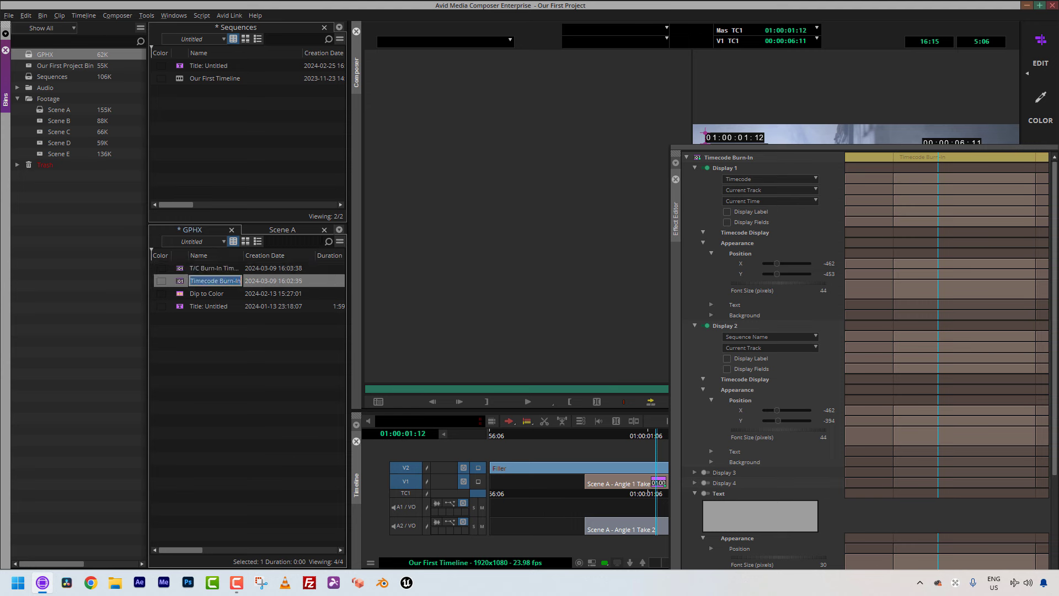
- Rename the older Timecode Burn-In template in the GPHX bin to "T/C Burn-In Clip"
click(217, 268)
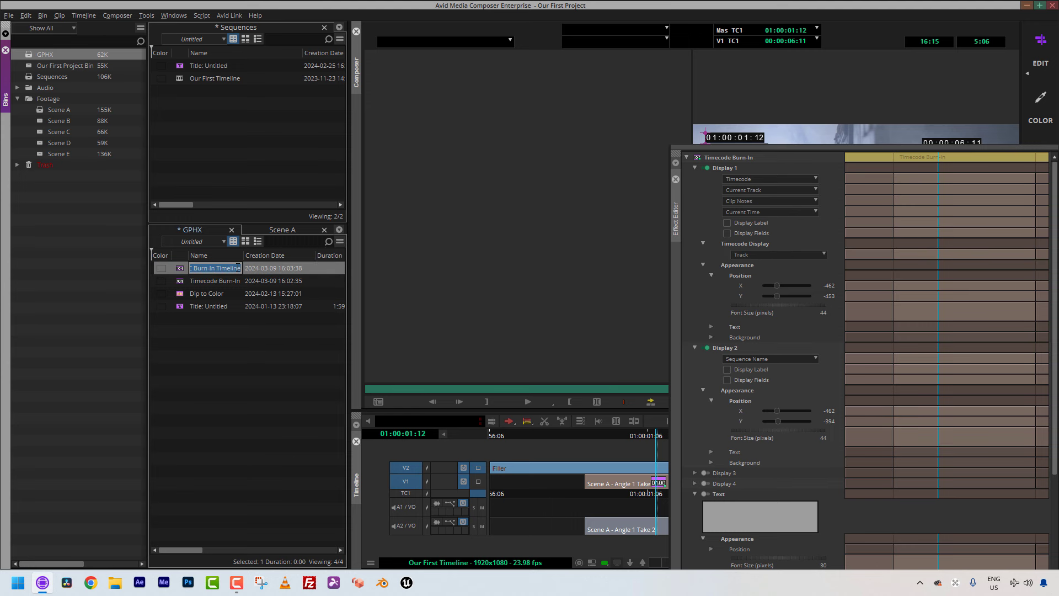
click(231, 280)
text(T/C Burn-In Timeline)
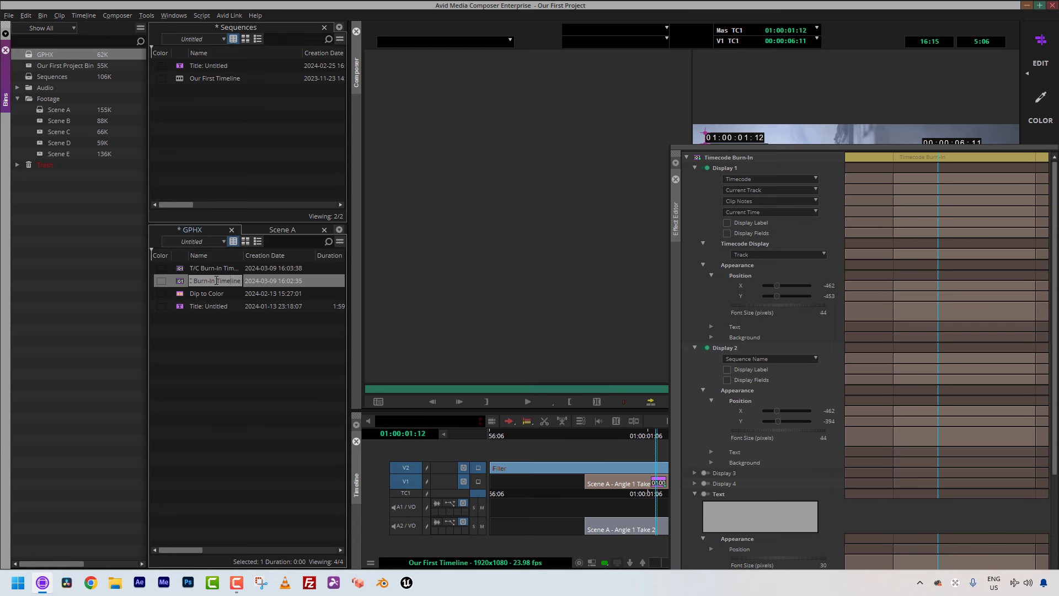
key(BackSpace)
key(BackSpace)
key(BackSpace)
key(BackSpace)
key(BackSpace)
key(BackSpace)
key(BackSpace)
key(BackSpace)
key(BackSpace)
text(Clip)
key(Return)
click(256, 351)
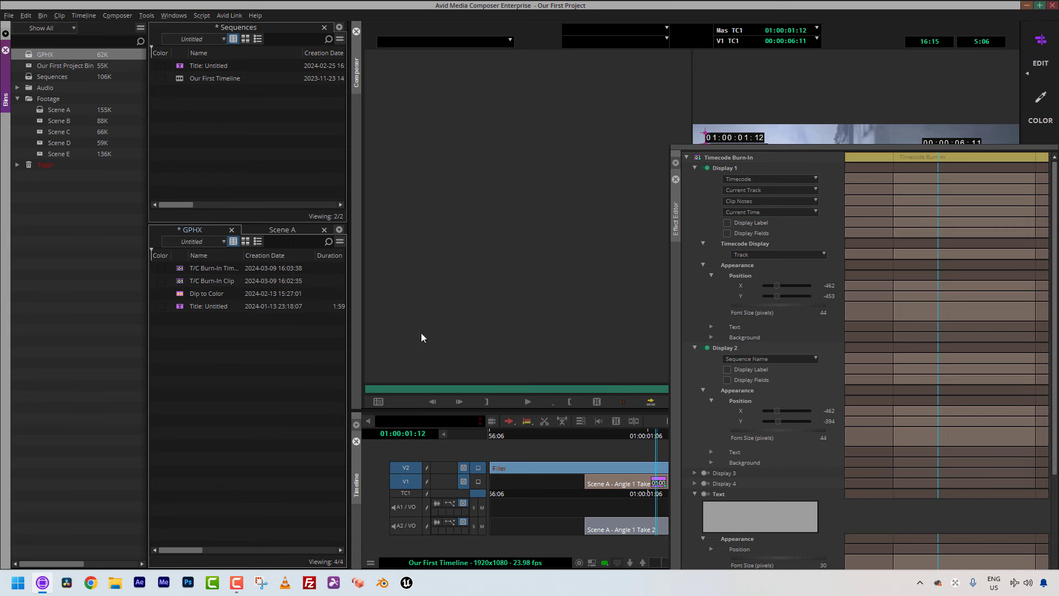
- Close the Effect Editor and save the changed bins
drag(827, 149, 387, 96)
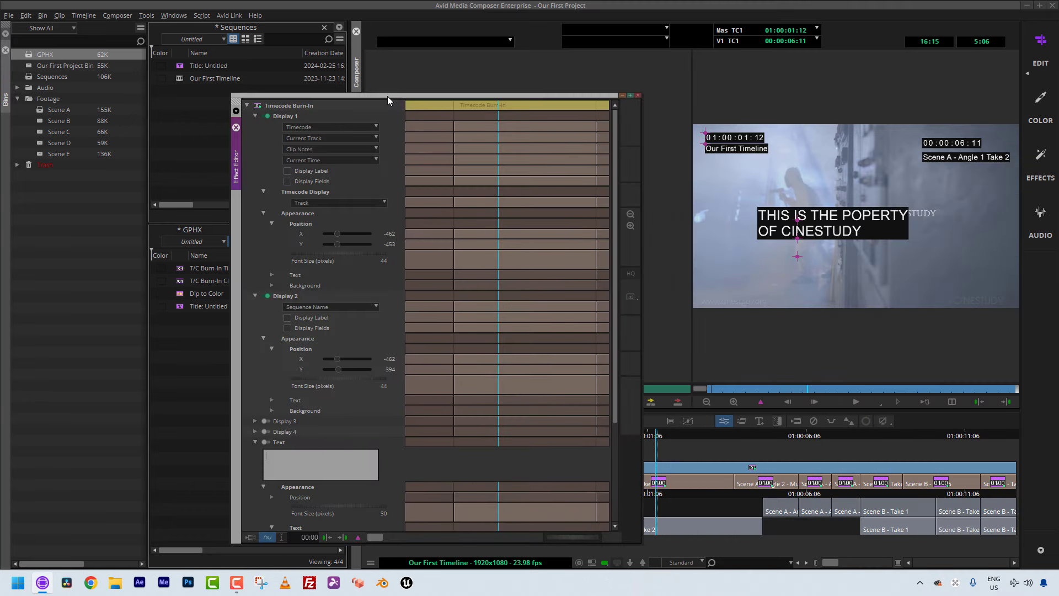
click(638, 95)
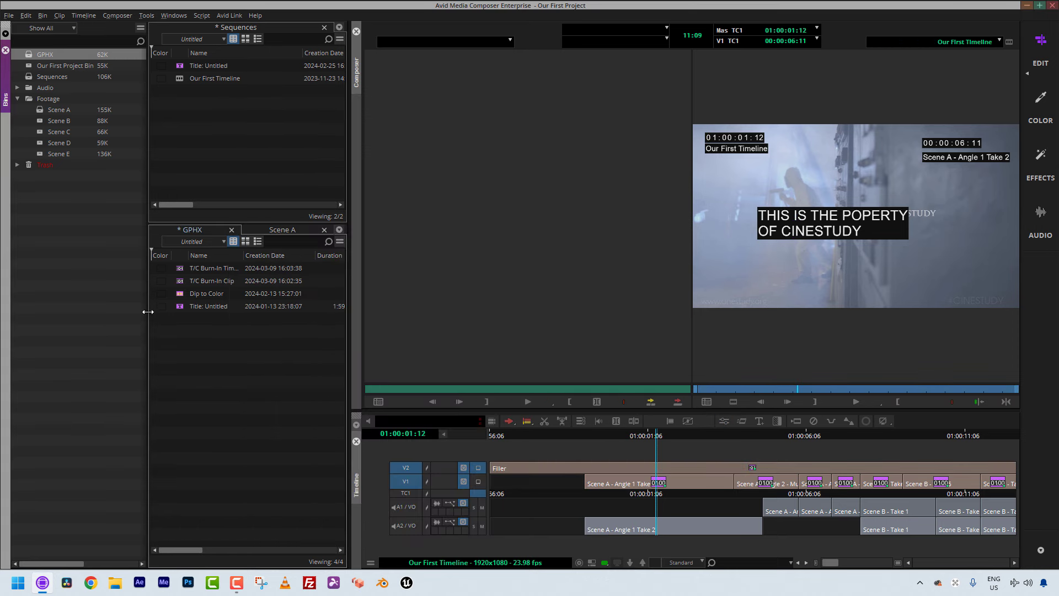
drag(145, 311, 91, 315)
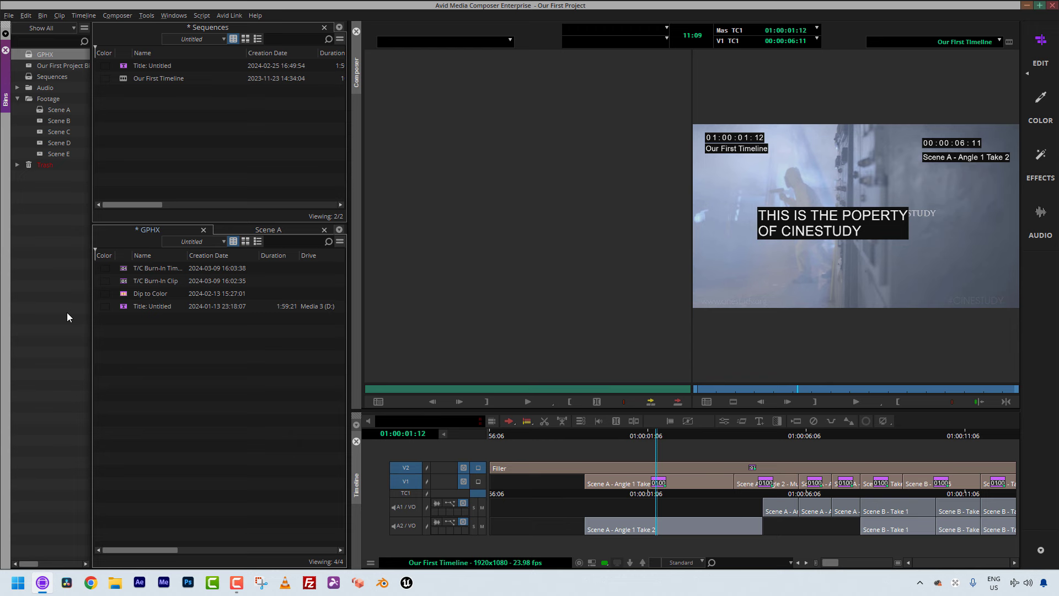
key(ctrl+s)
drag(91, 311, 140, 311)
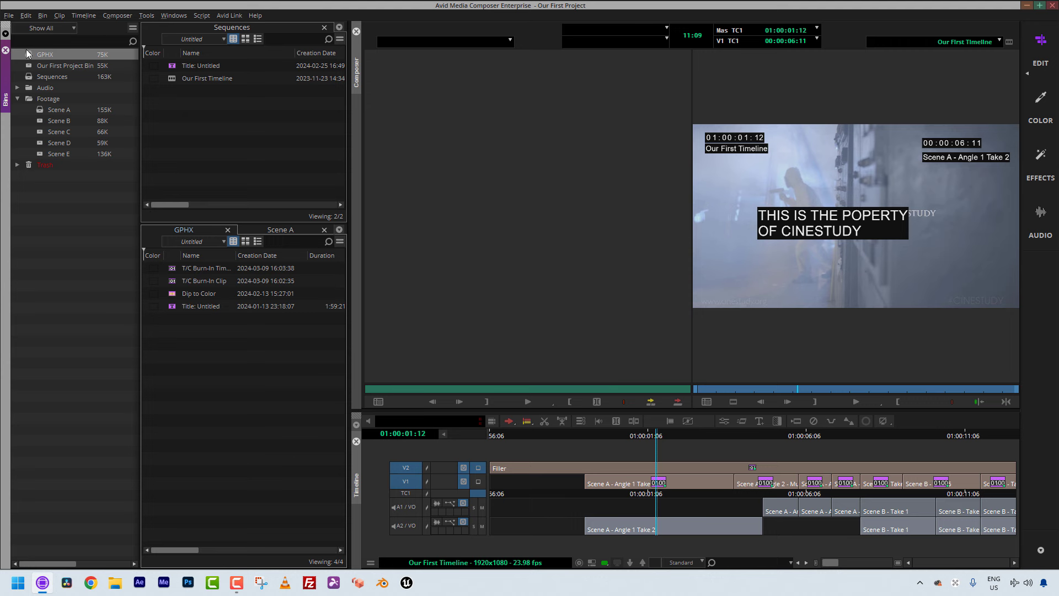
- Add the GPHX bin to the favorites and expand the Favorite Bins folder
click(43, 16)
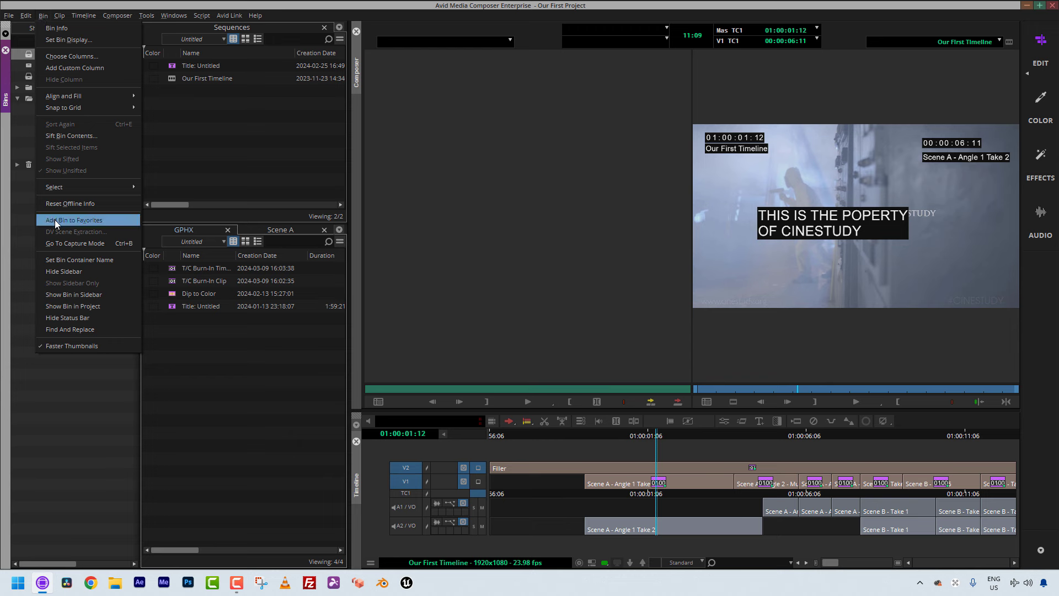
click(126, 221)
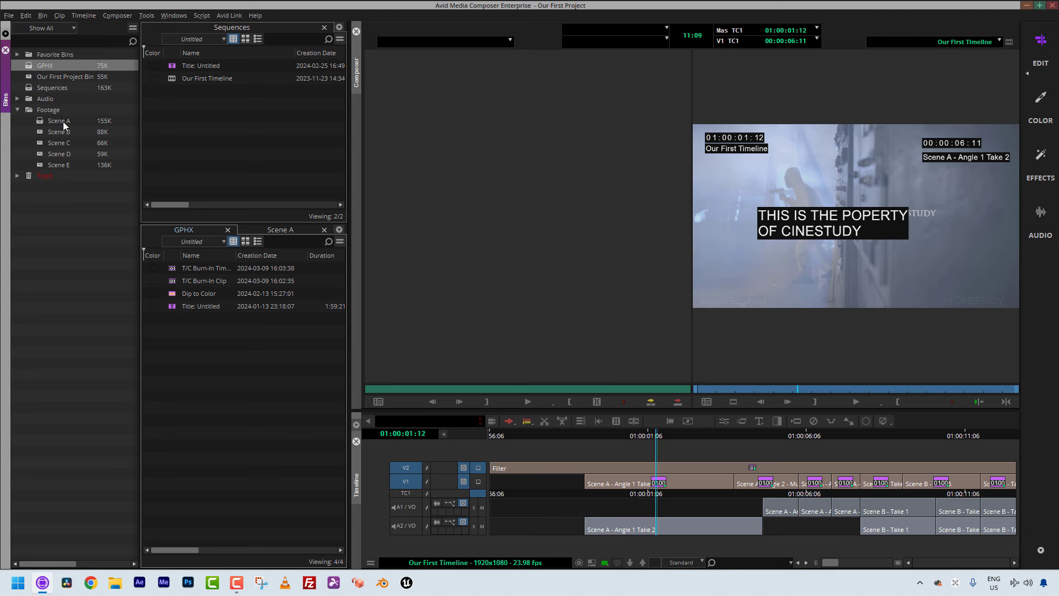
click(18, 54)
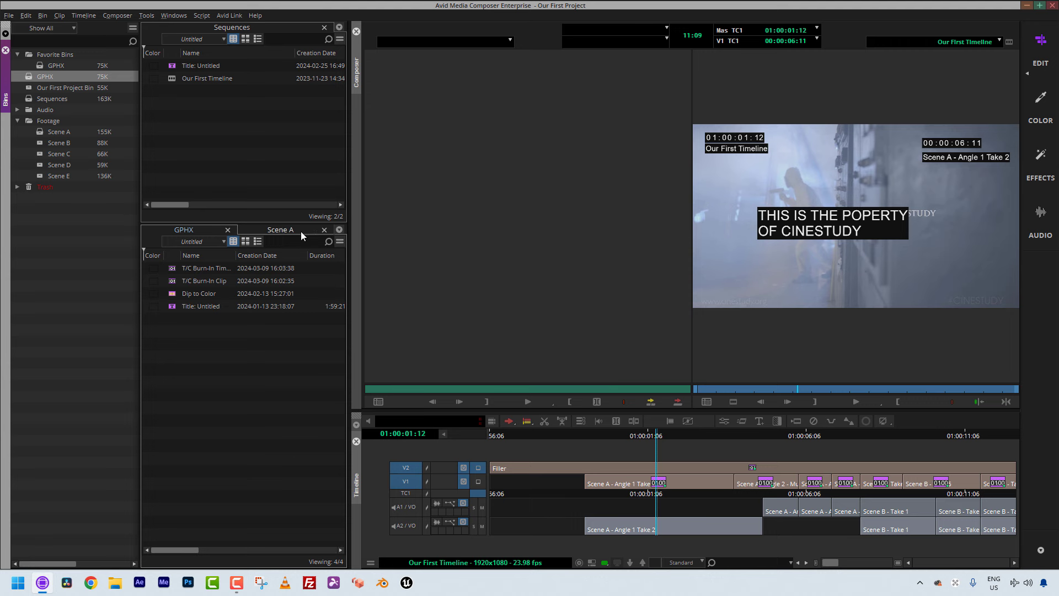
- Close the GPHX bin, and close the Our First Project project
click(228, 230)
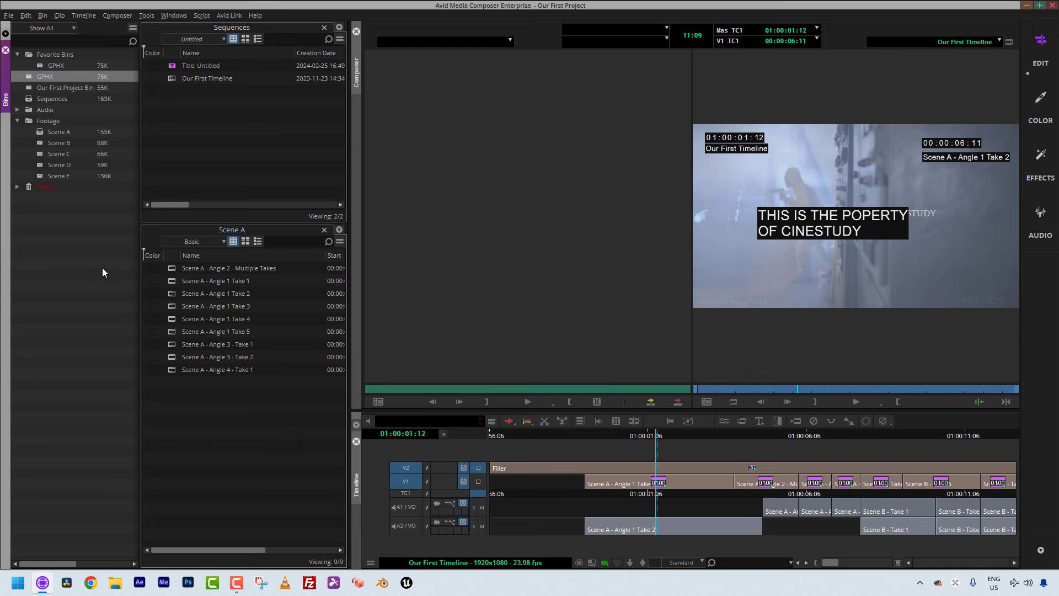
click(101, 287)
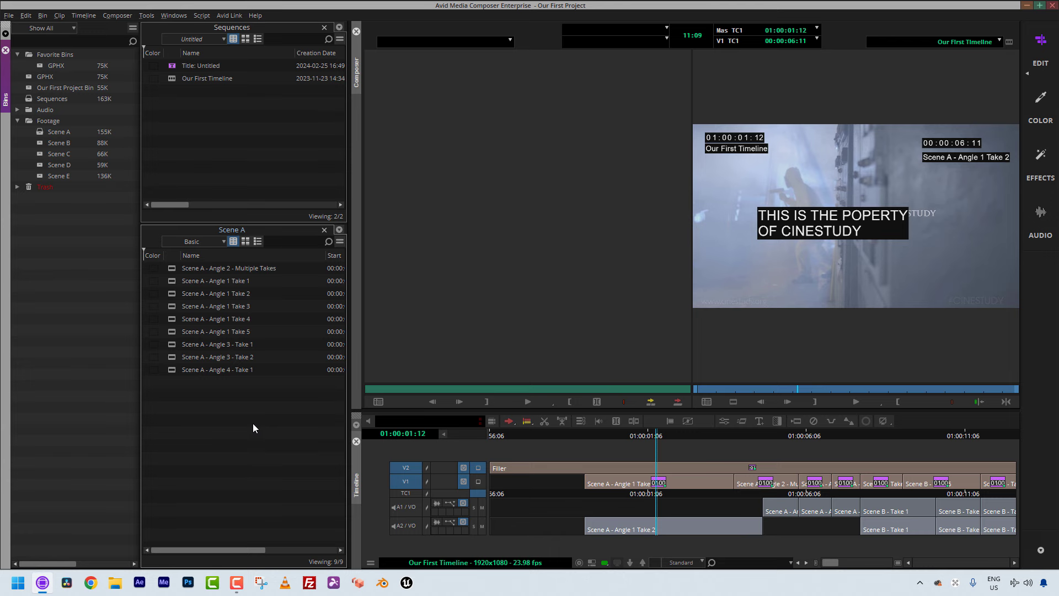
key(ctrl+w)
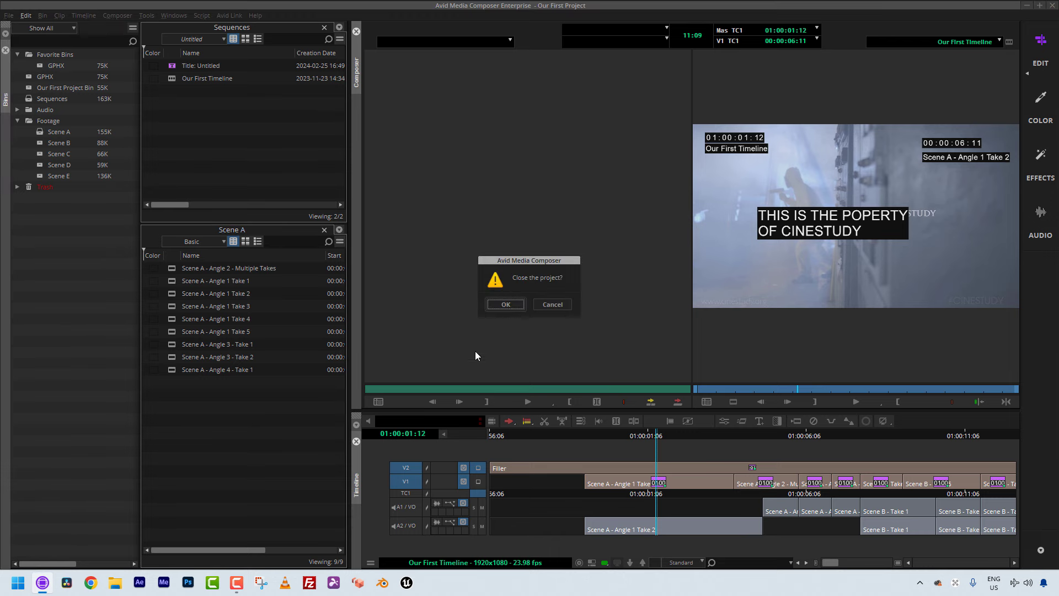
click(512, 301)
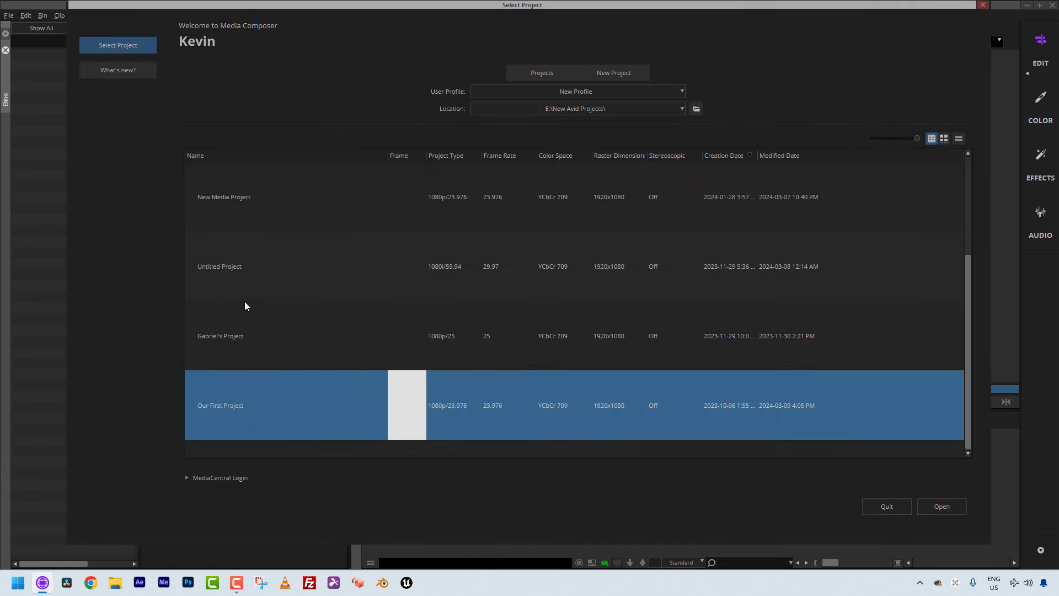
- Create a new 1080p/23.976 project named "Favorite Bin"
click(613, 72)
text(Favo)
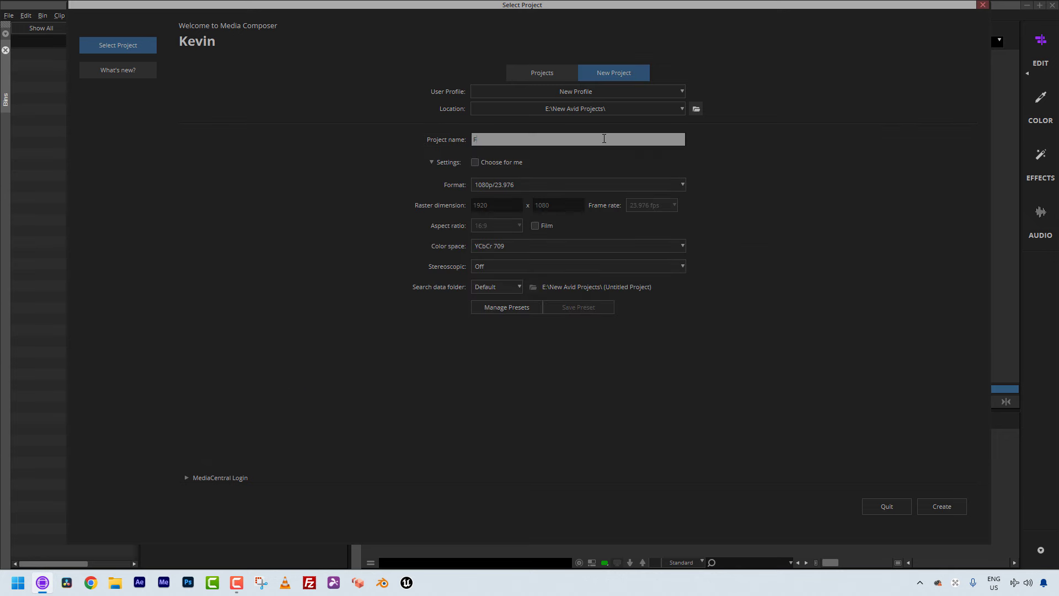
text(rite Bin)
click(957, 508)
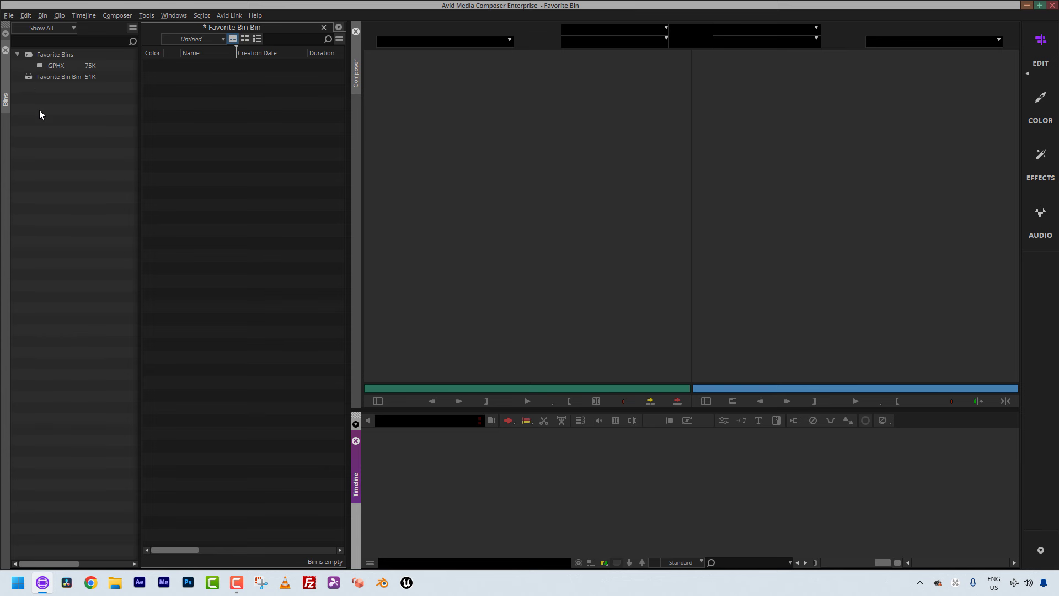
- Open the GPHX bin from Favorite Bins and look through its saved effects and title
double_click(41, 65)
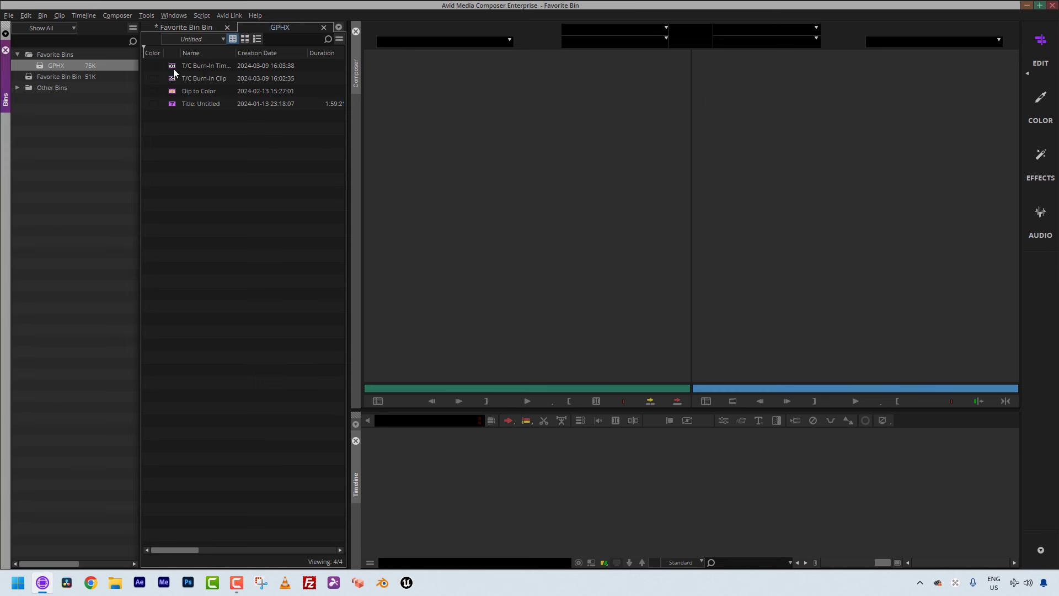
click(174, 68)
key(Down)
key(Down)
key(Down)
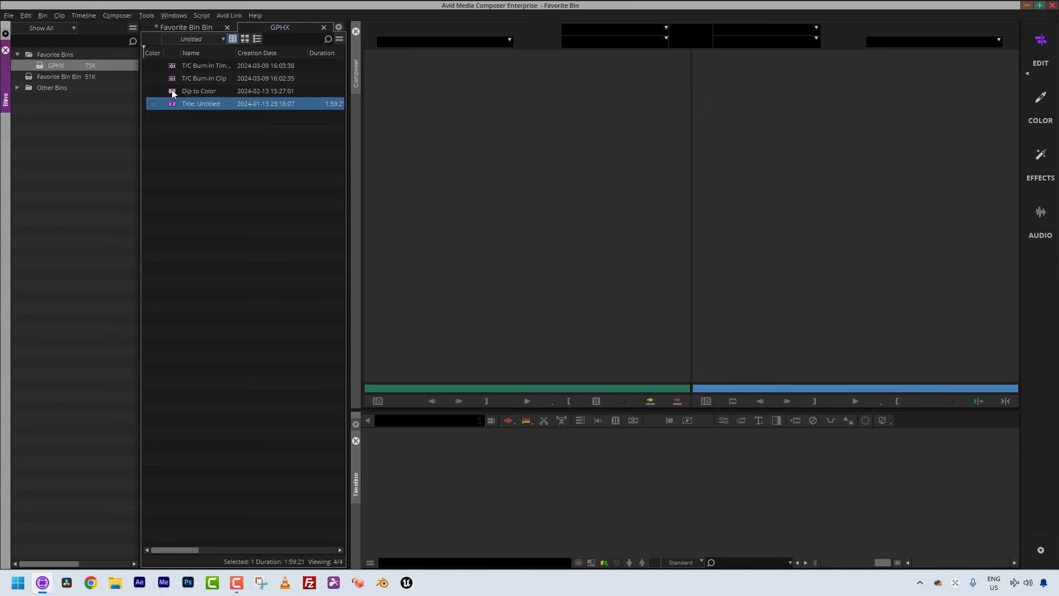
key(Up)
key(Up)
key(Up)
key(Down)
key(Down)
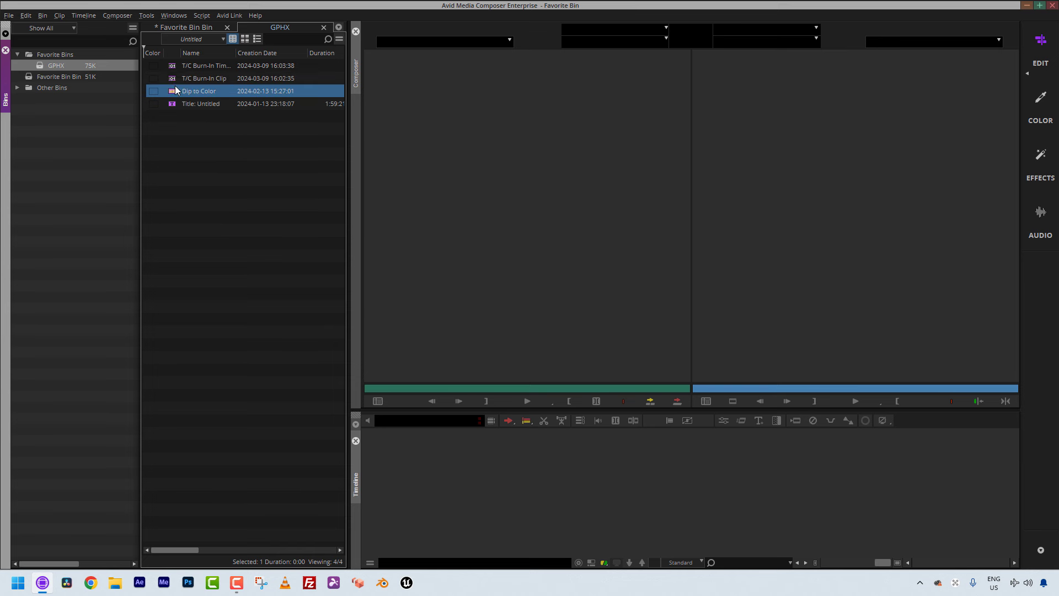
key(Up)
key(Up)
key(Down)
key(Down)
key(Down)
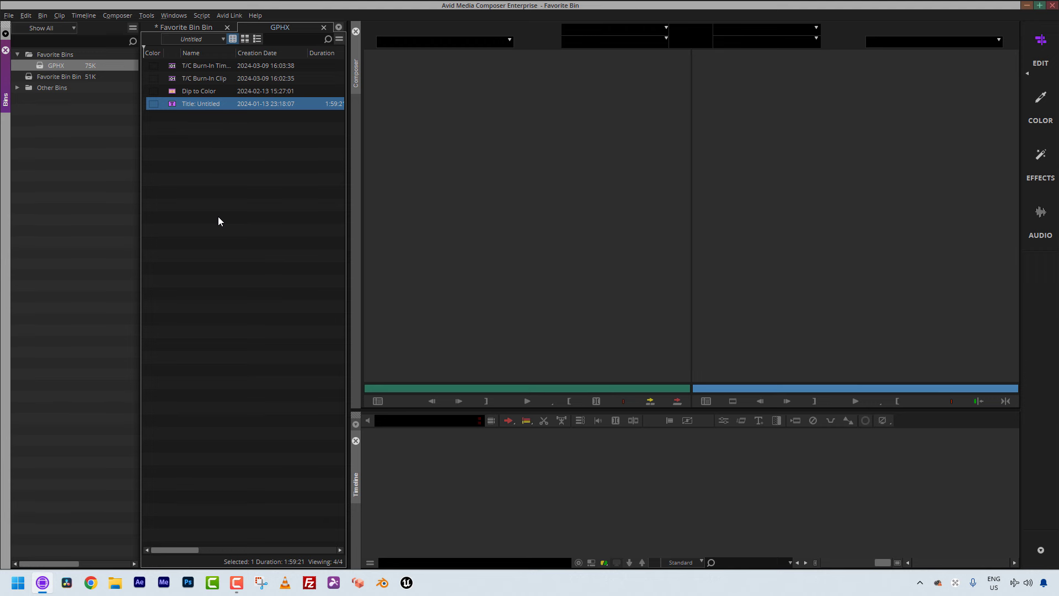
- Remove GPHX from Favorite Bins and expand the Other Bins folder
click(61, 192)
click(38, 63)
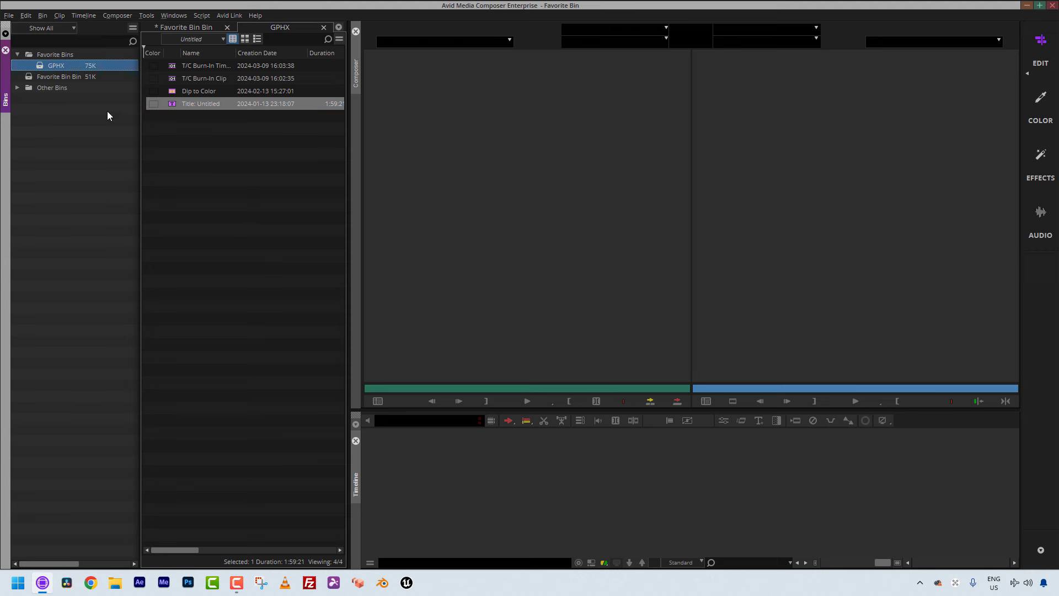
key(Delete)
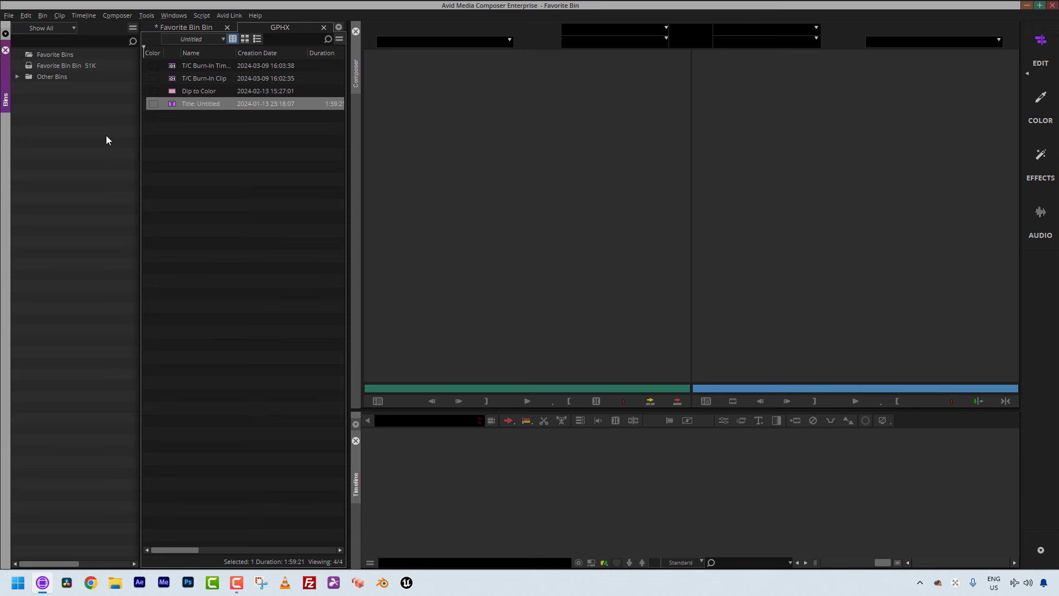
click(17, 76)
click(223, 182)
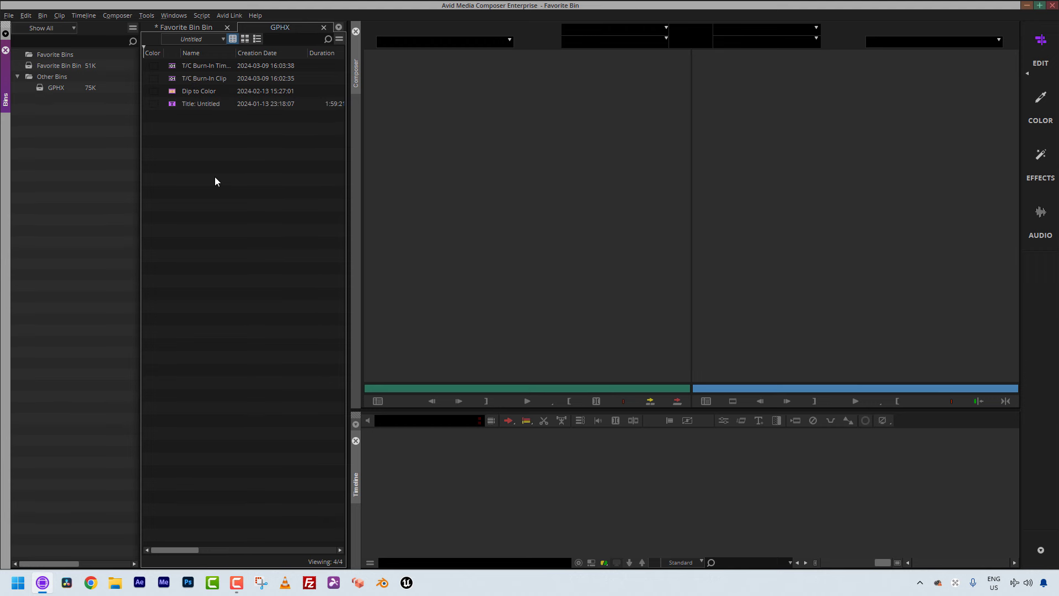
- Close the Favorite Bin project and reopen the Our First Project project
key(ctrl+q)
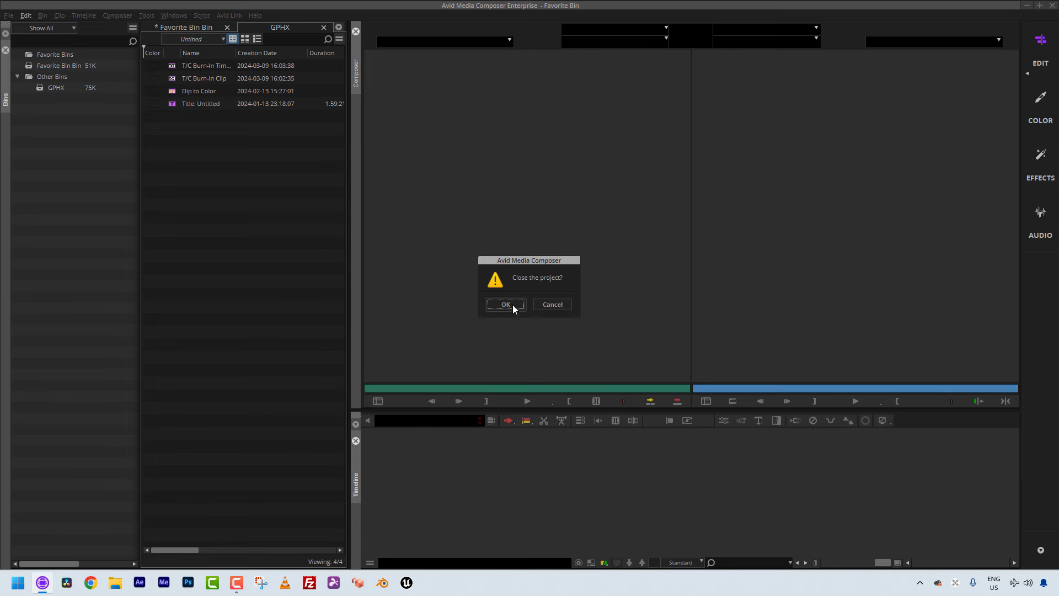
click(512, 305)
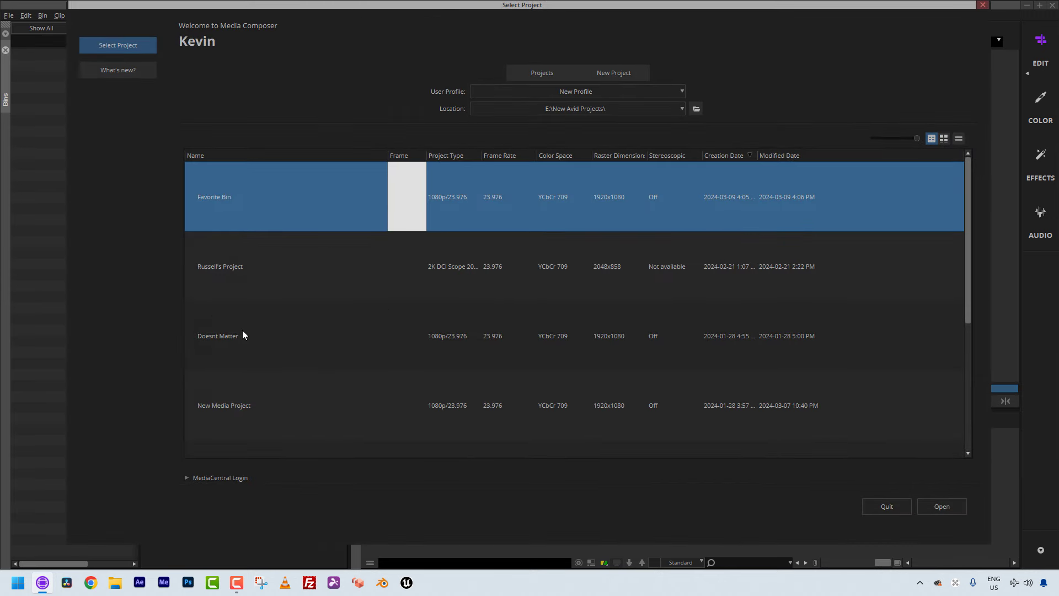
scroll(331, 376, down, 3)
double_click(278, 404)
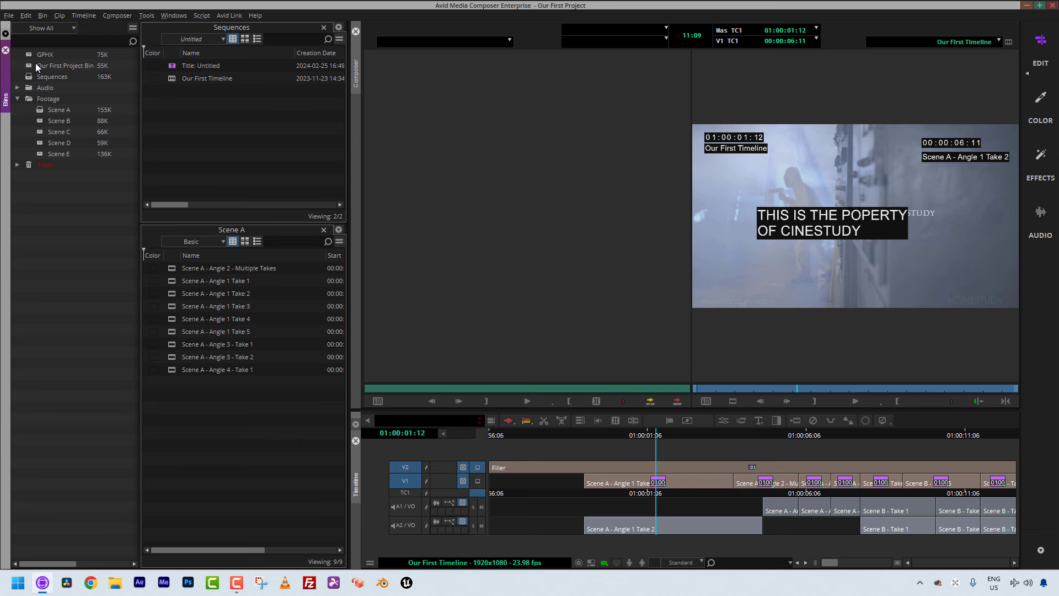
- Open the GPHX bin and add it to the favorite bins again
click(26, 56)
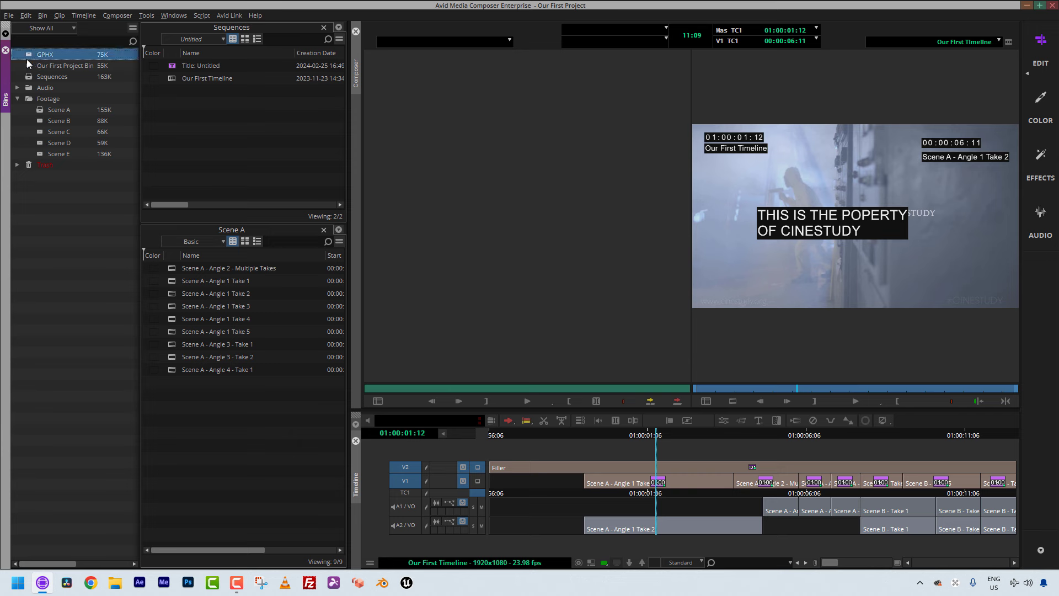
click(41, 15)
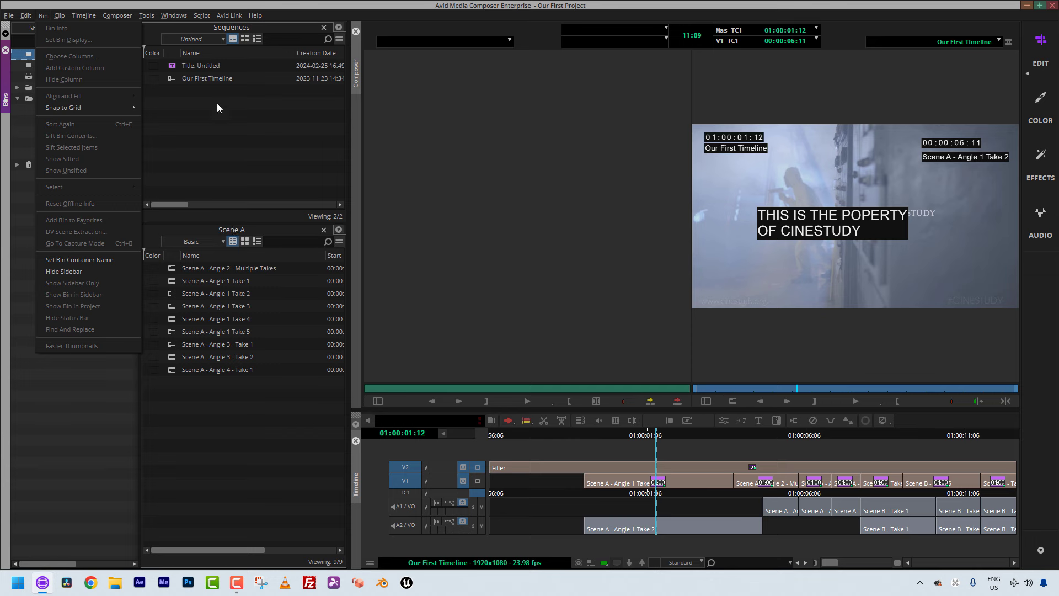
click(28, 81)
double_click(26, 53)
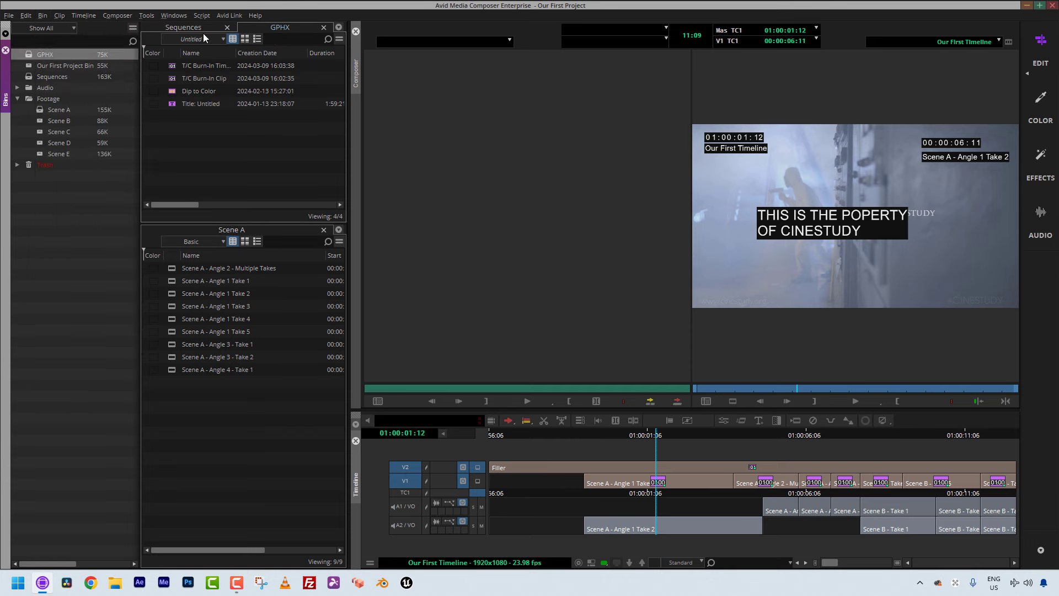
click(43, 15)
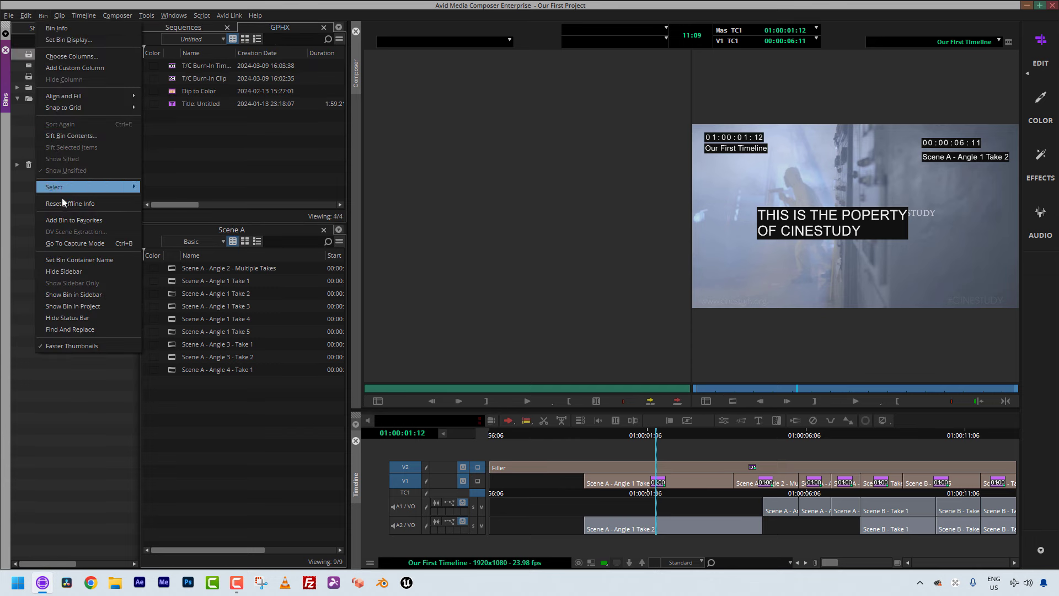
click(71, 220)
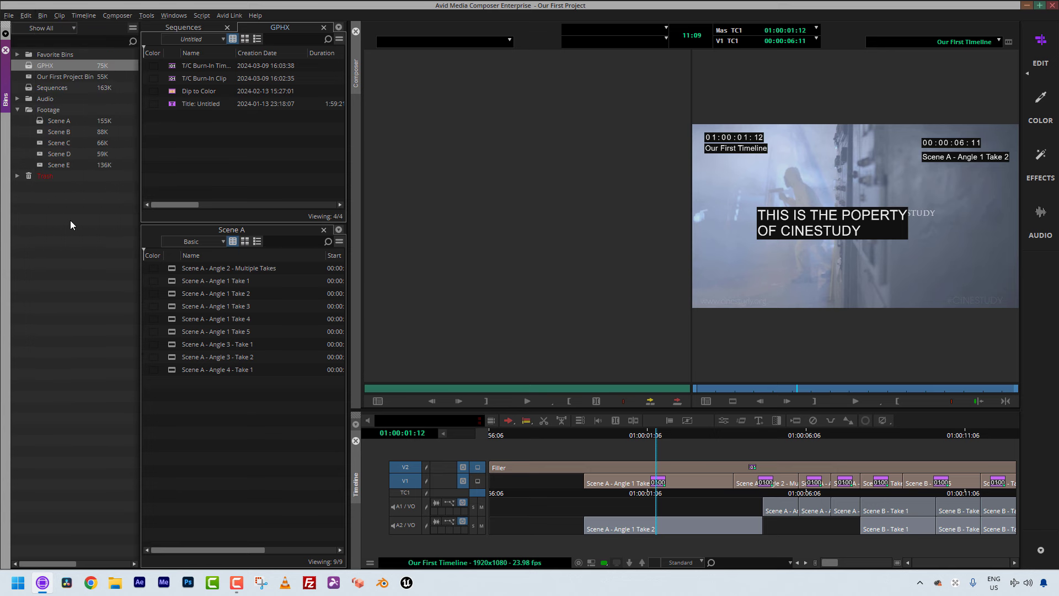